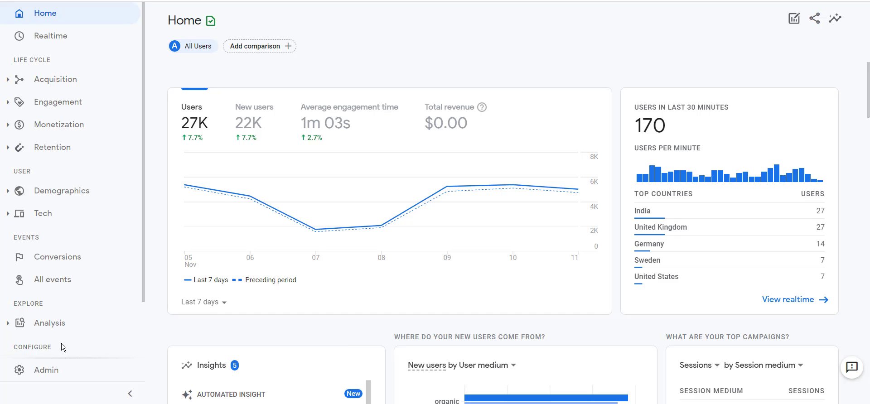
# - Open the Analysis hub and create a new blank analysis
pyautogui.click(70, 324)
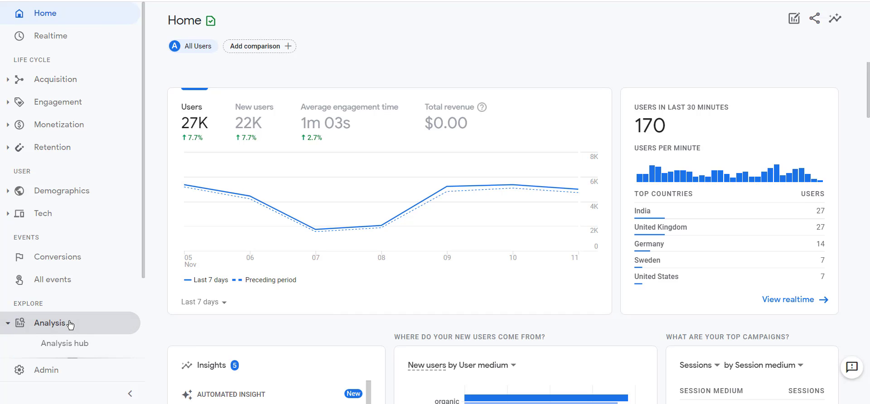
pyautogui.scroll(-2, 74, 295)
pyautogui.click(82, 245)
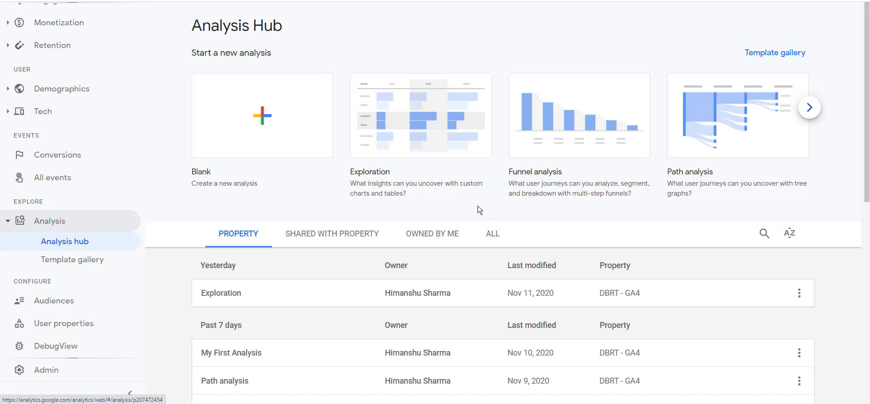
pyautogui.click(262, 123)
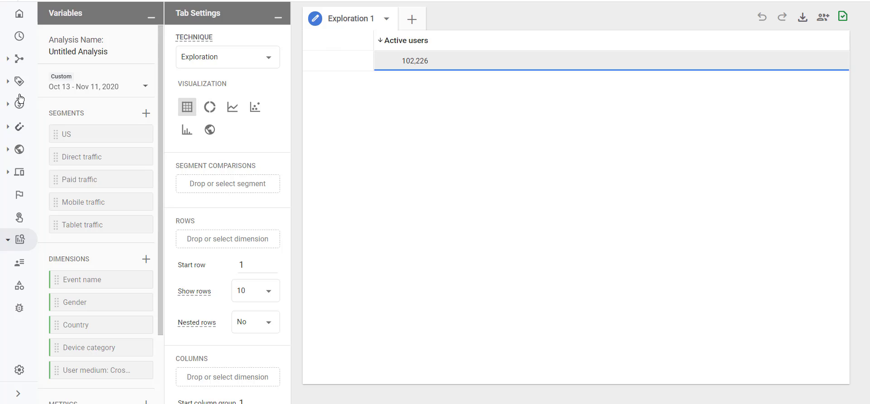
# - Review the segments, dimensions and metrics available in the analysis, and select its name for editing
pyautogui.scroll(-2, 70, 116)
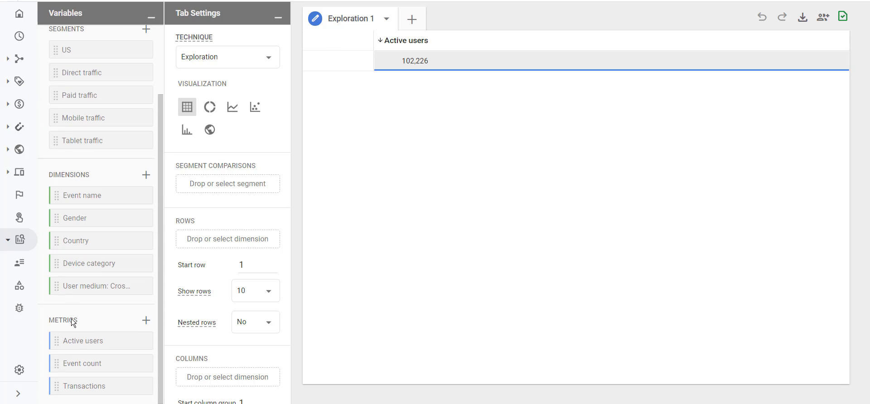
pyautogui.moveTo(71, 319)
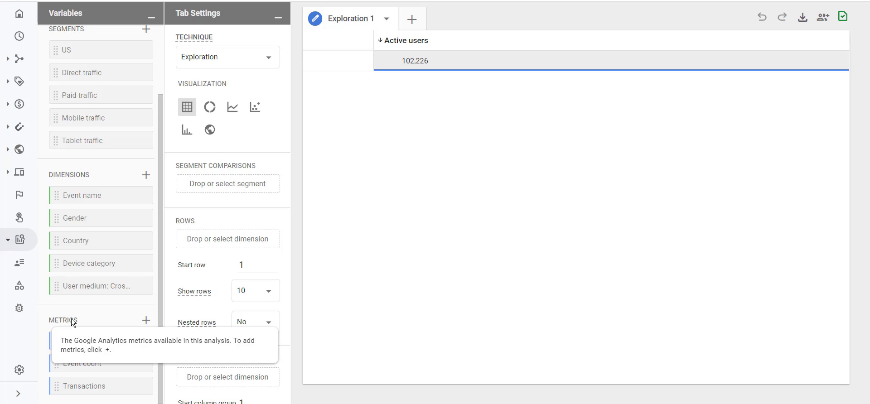
pyautogui.scroll(2, 124, 243)
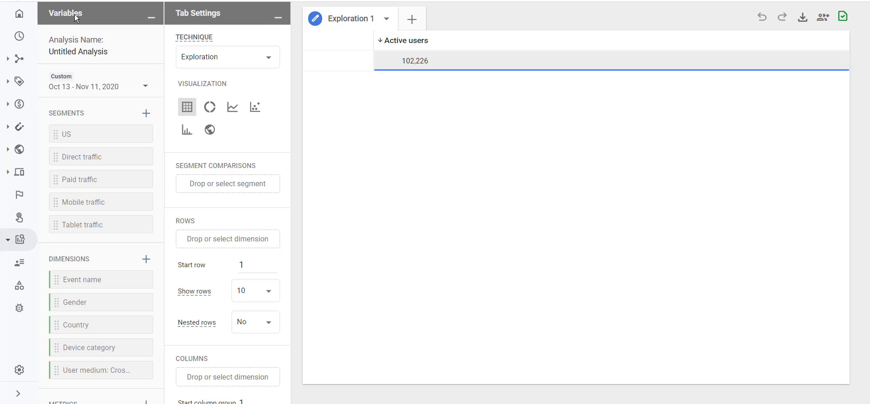
pyautogui.moveTo(74, 14)
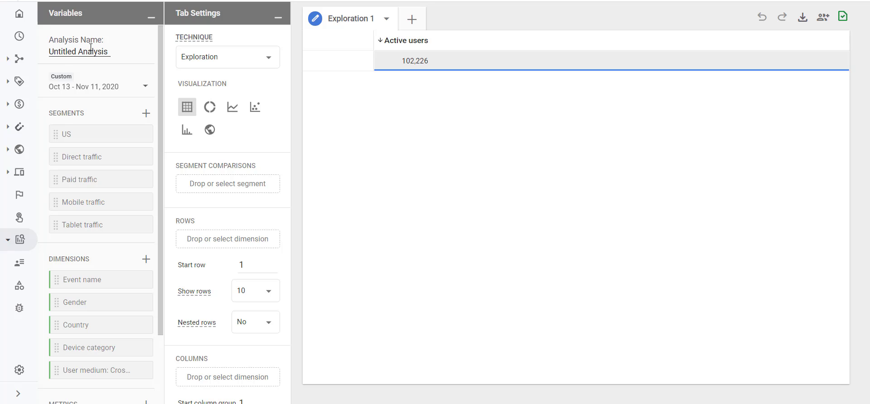
pyautogui.click(90, 48)
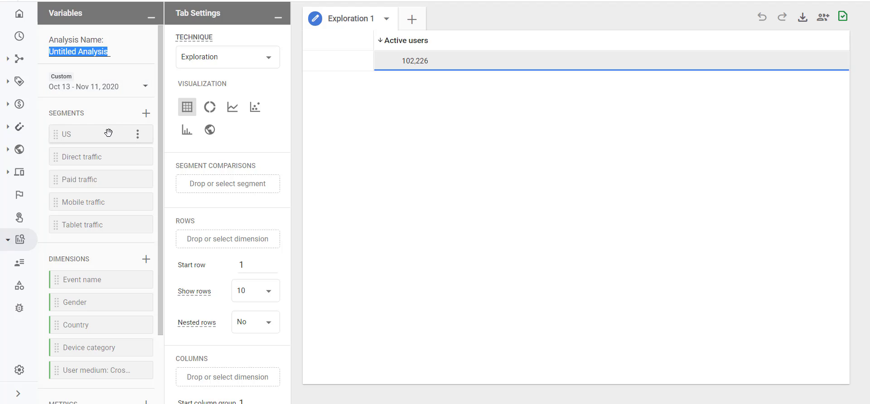
# - Inspect the US segment's available actions and its condition definition, and close it without changes
pyautogui.moveTo(130, 140)
pyautogui.click(138, 138)
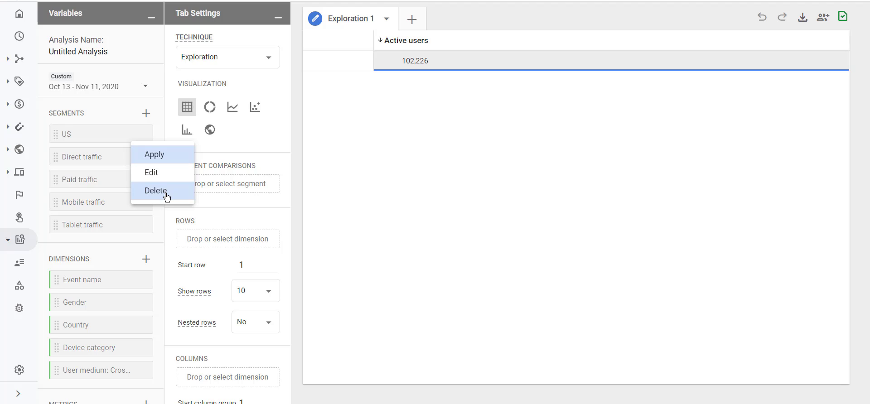
pyautogui.click(158, 112)
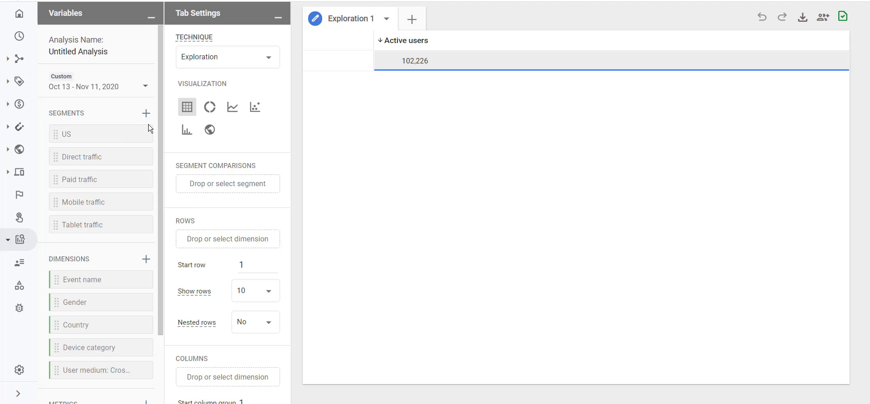
pyautogui.moveTo(108, 136)
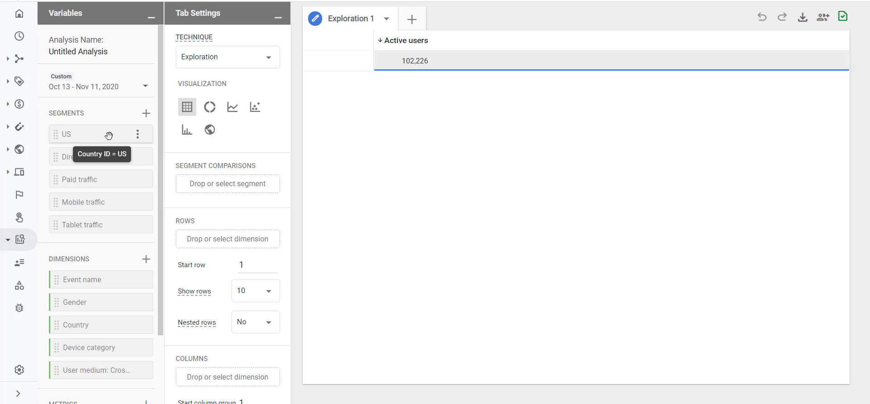
pyautogui.click(138, 135)
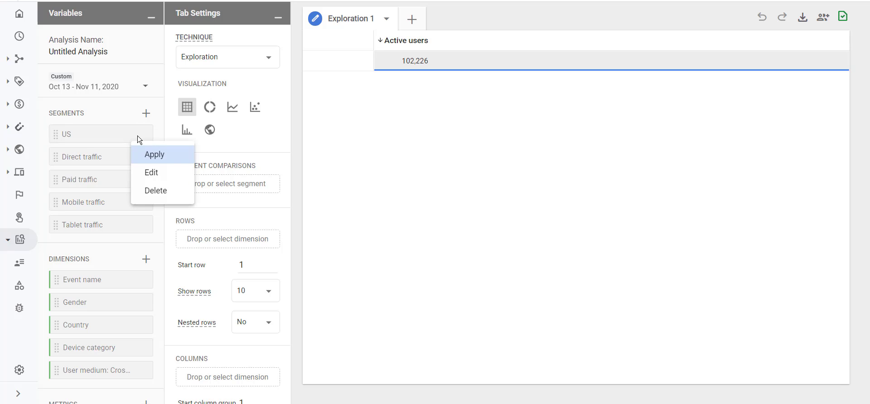
pyautogui.click(167, 173)
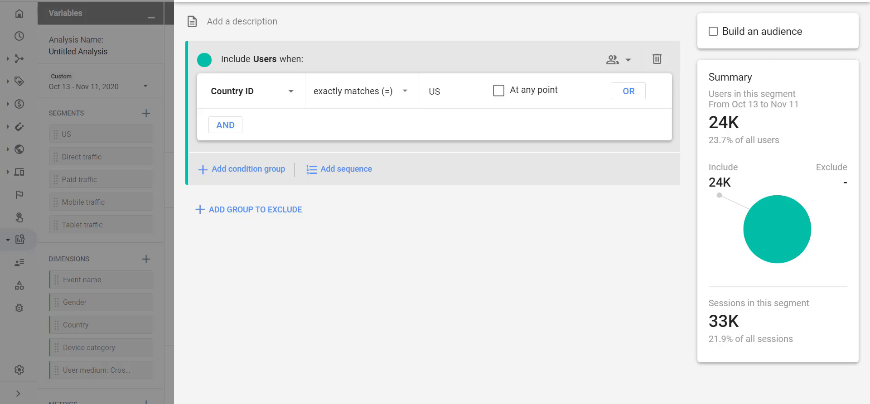
pyautogui.click(168, 72)
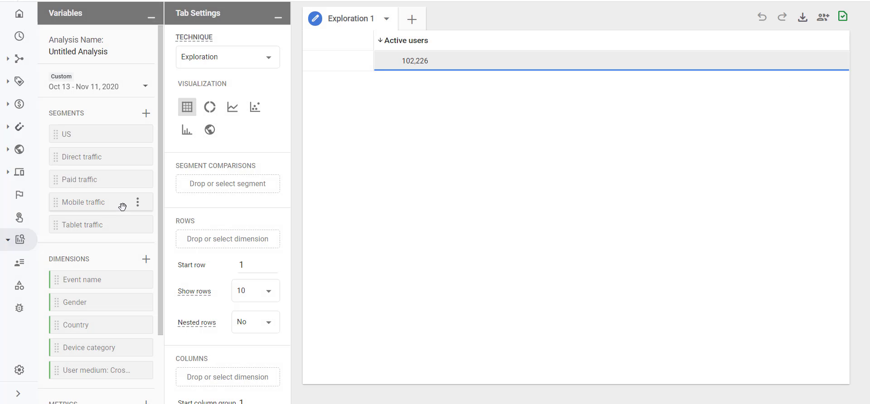
# - Inspect the Direct traffic segment's definition and the dimension used in its condition, and close it without changes
pyautogui.click(138, 158)
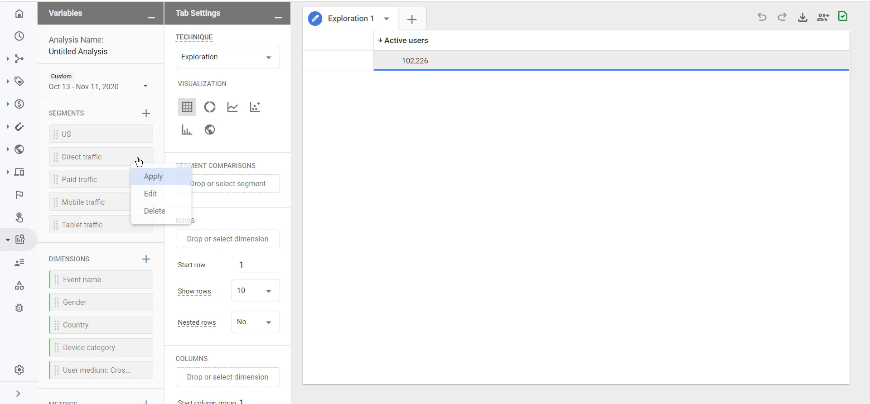
pyautogui.click(169, 200)
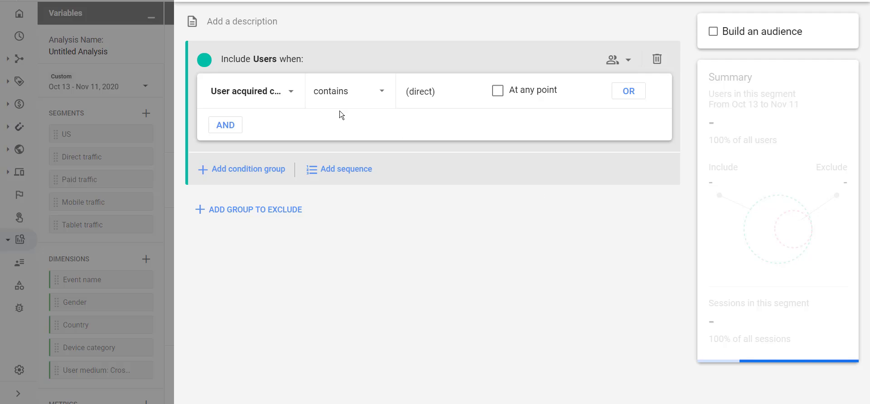
pyautogui.click(281, 92)
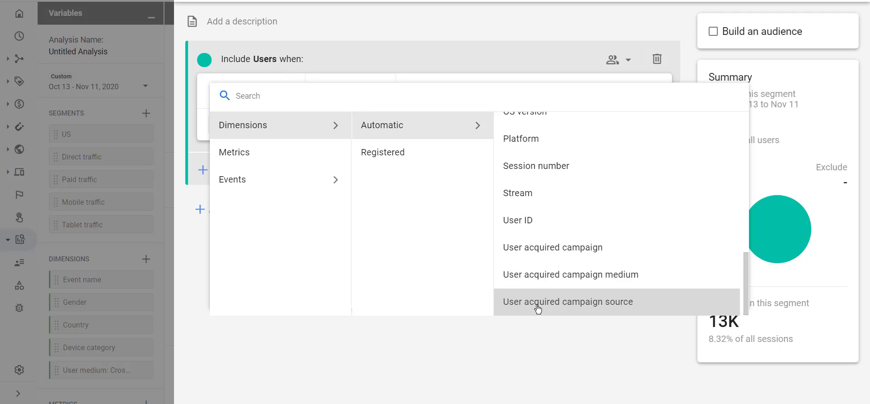
pyautogui.click(625, 331)
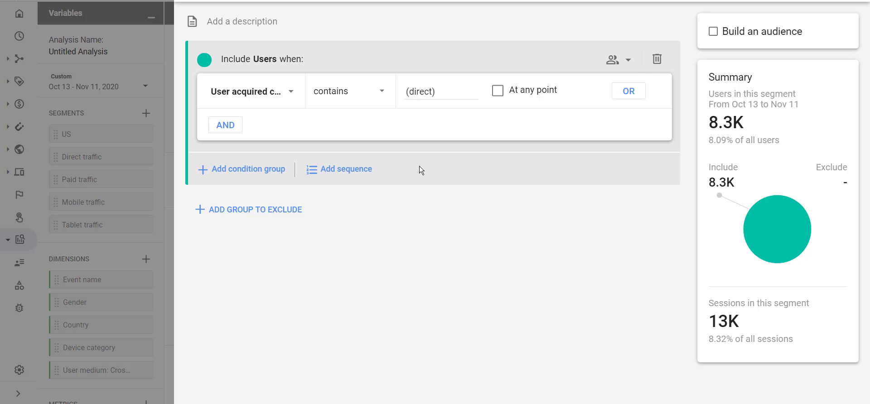
pyautogui.click(198, 1)
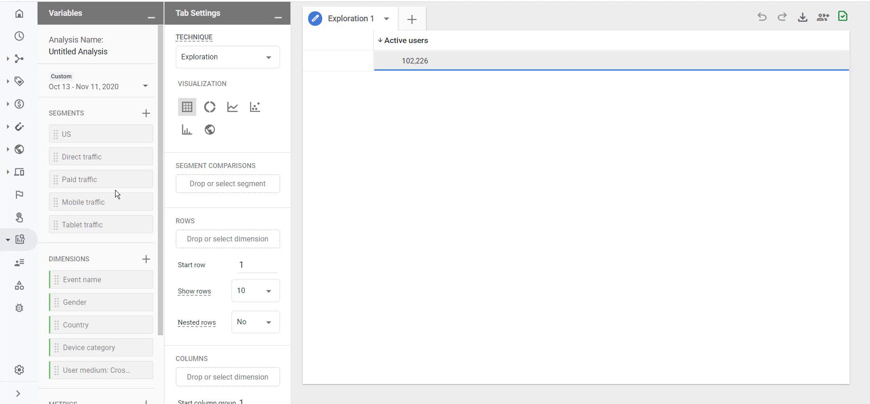
# - Review the default dimensions and metrics and the exploration's settings for rows, columns, values and filters
pyautogui.scroll(-2, 115, 189)
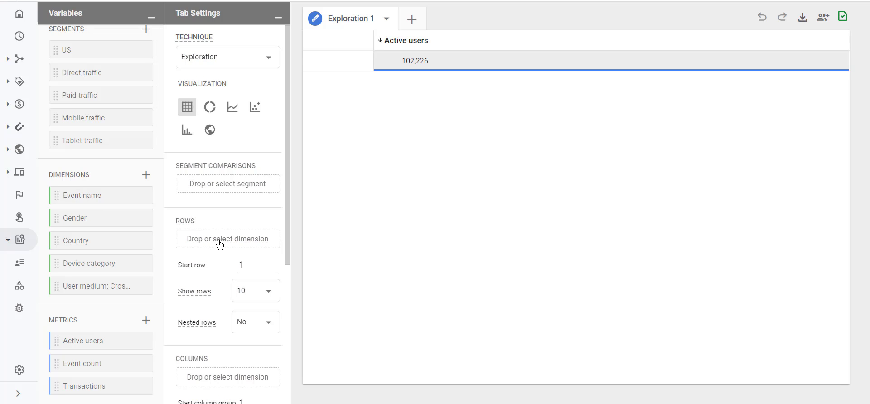
pyautogui.scroll(-3, 220, 245)
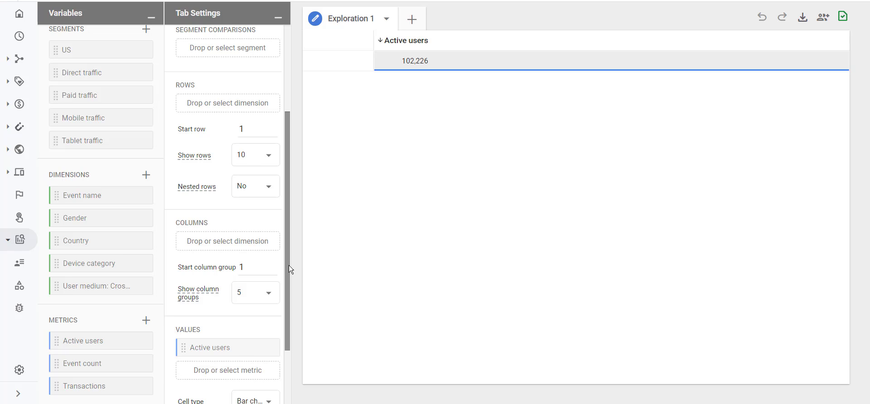
pyautogui.moveTo(289, 265); pyautogui.dragTo(293, 344)
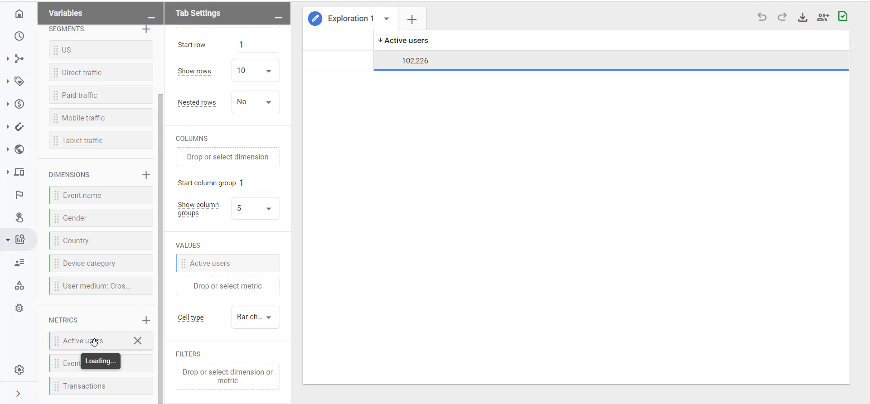
pyautogui.scroll(5, 290, 282)
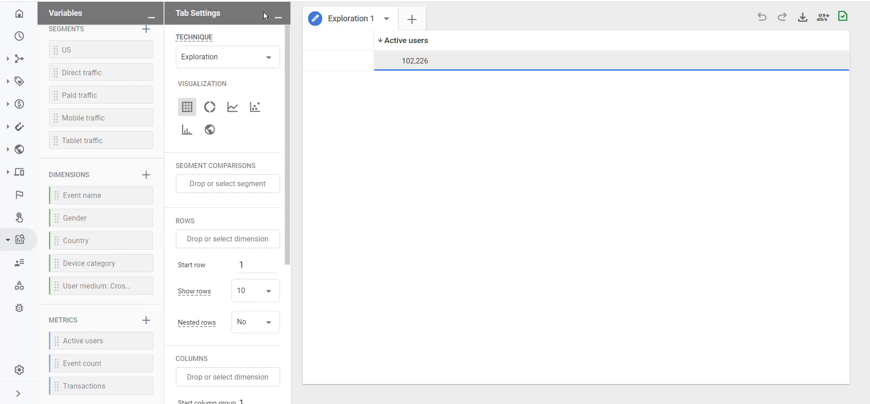
pyautogui.moveTo(214, 16)
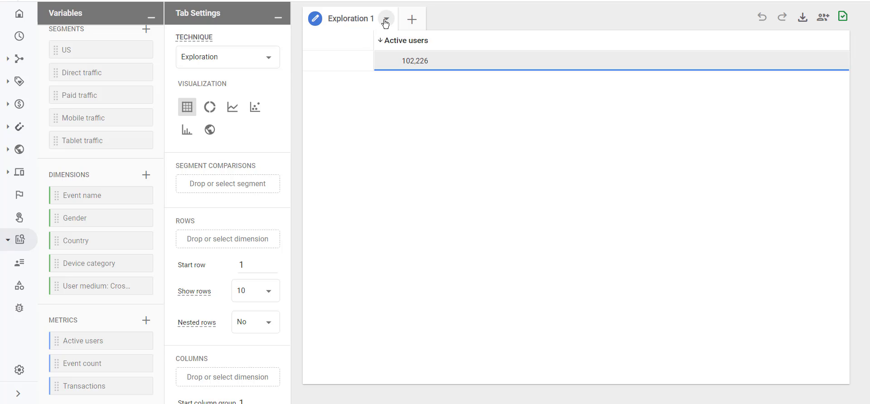
# - Add a Cohort analysis tab and a Path analysis tab to the analysis
pyautogui.click(419, 24)
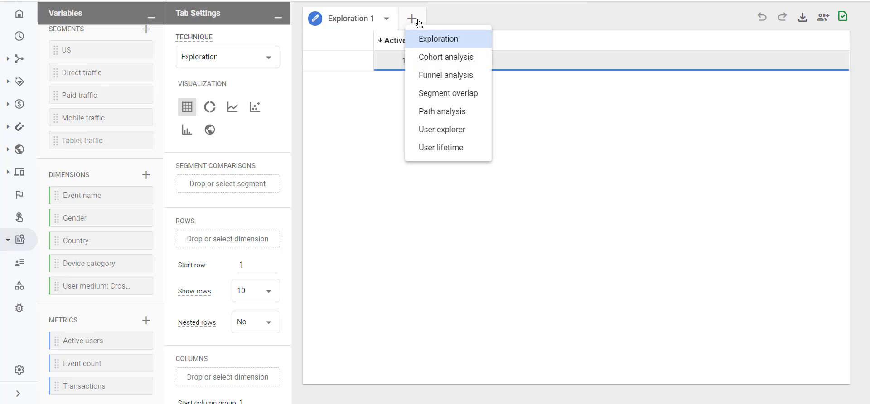
pyautogui.click(470, 63)
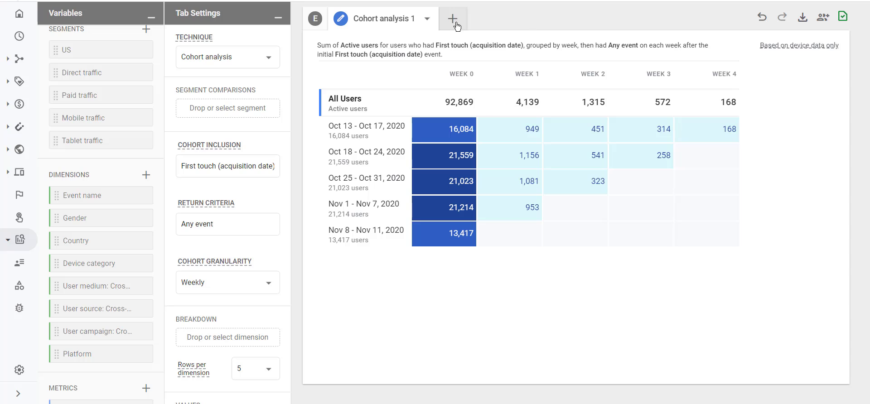
pyautogui.click(453, 20)
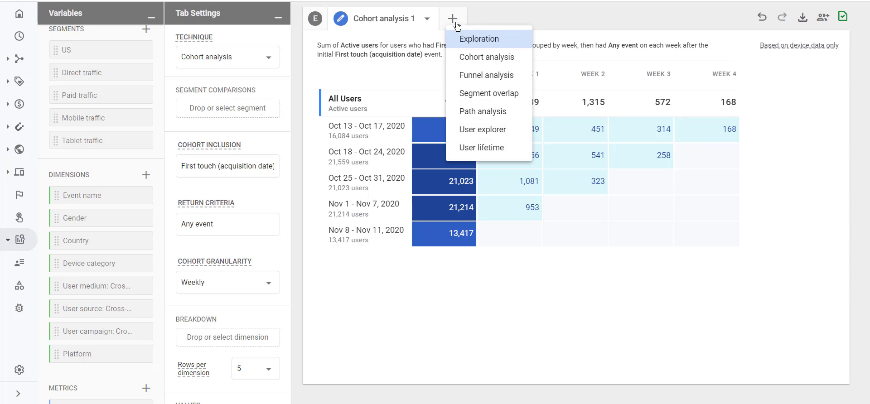
pyautogui.click(510, 113)
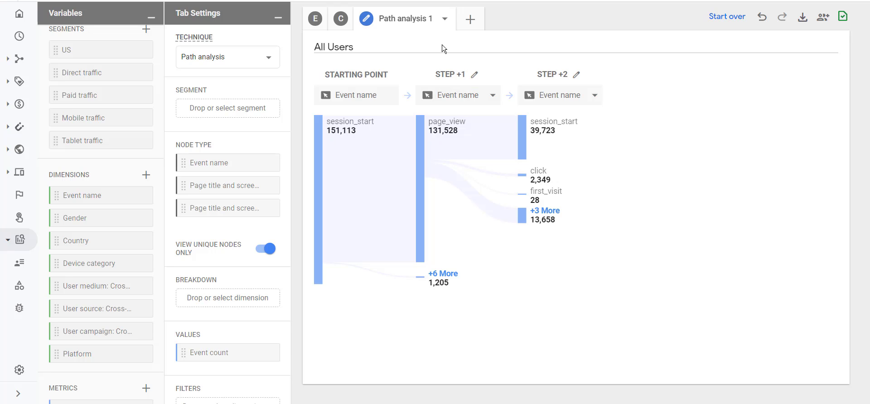
# - Duplicate the Path analysis tab and delete the copy
pyautogui.click(445, 20)
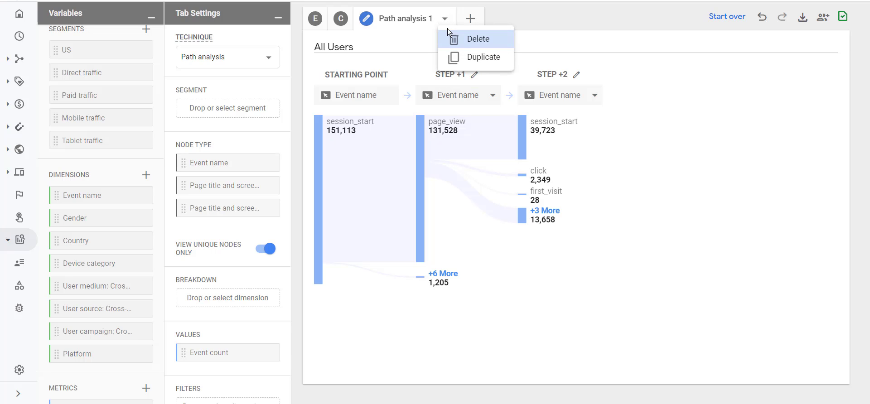
pyautogui.click(479, 57)
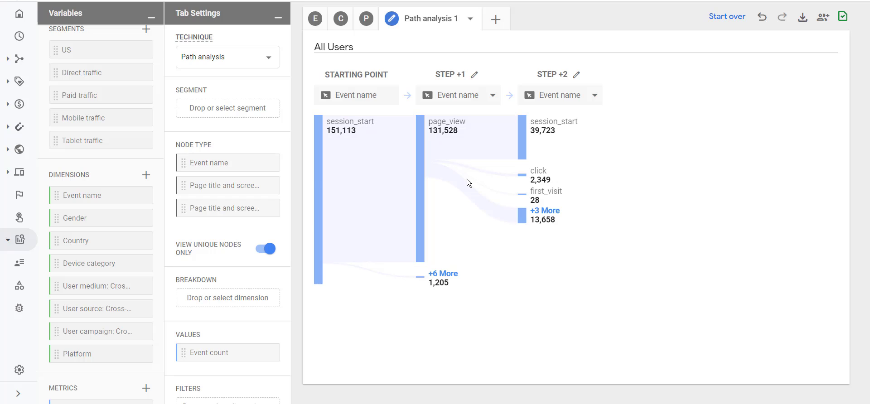
pyautogui.click(470, 19)
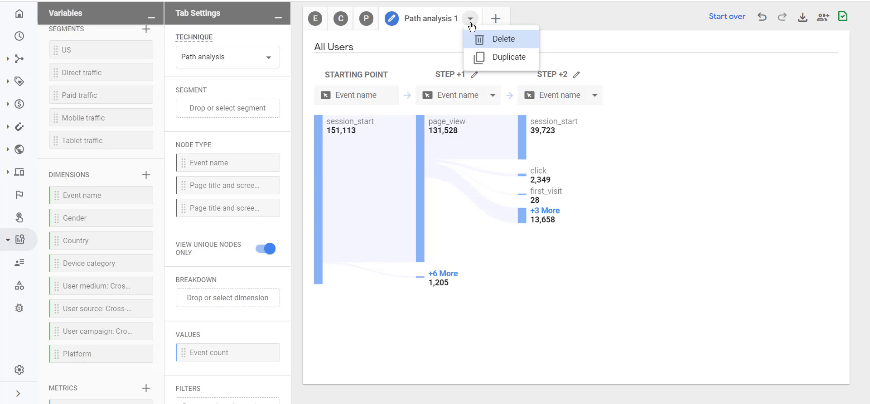
pyautogui.click(493, 41)
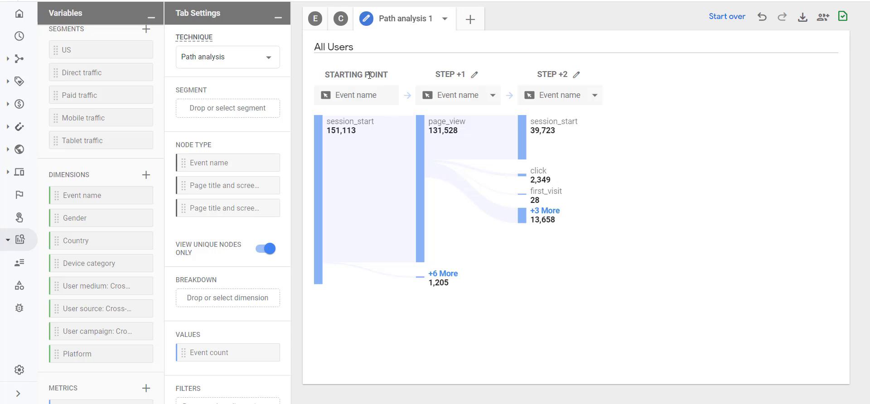
# - View the Cohort analysis tab and return to the Exploration 1 tab
pyautogui.click(346, 23)
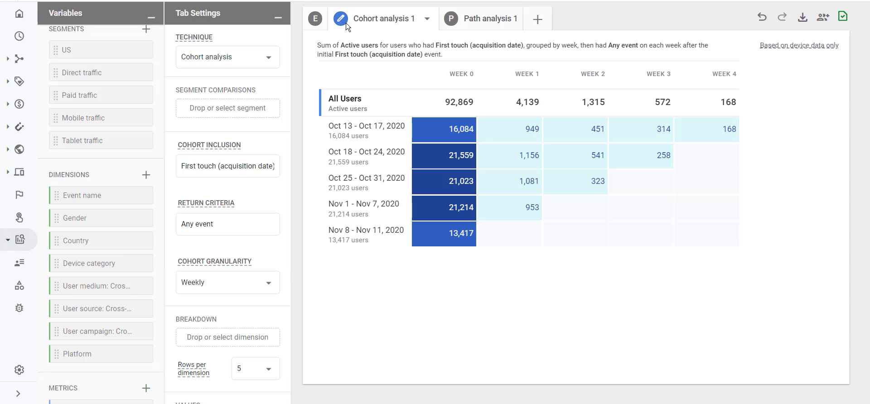
pyautogui.click(309, 21)
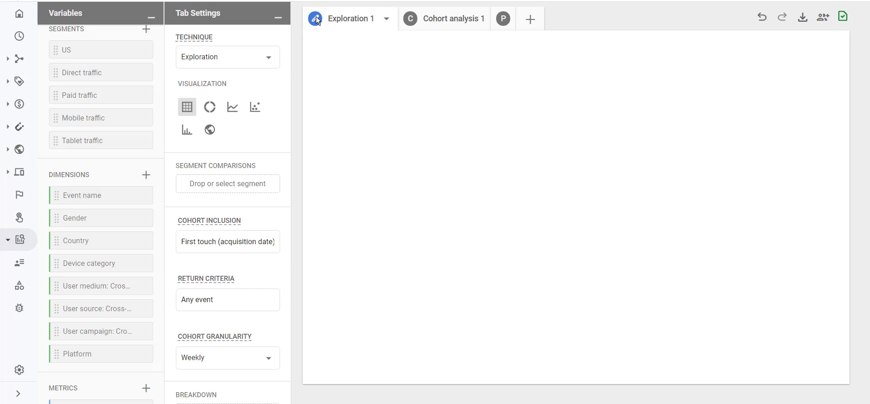
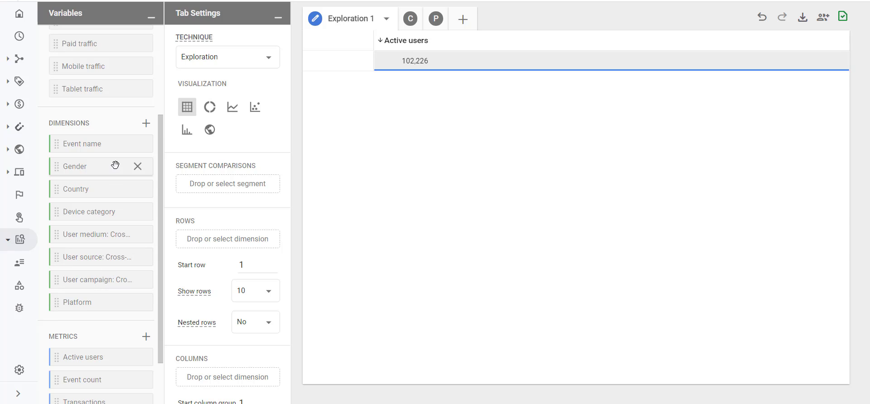
# - Import the Region dimension into the variables and use it as the row dimension of the exploration table
pyautogui.moveTo(117, 210)
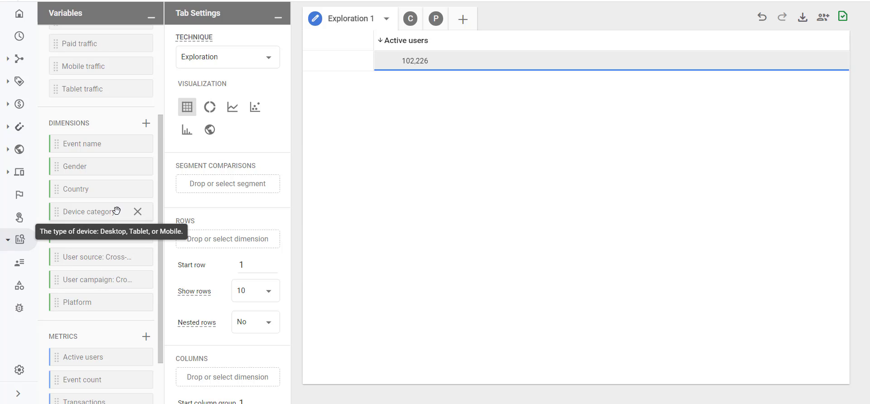
pyautogui.click(145, 129)
pyautogui.write('region')
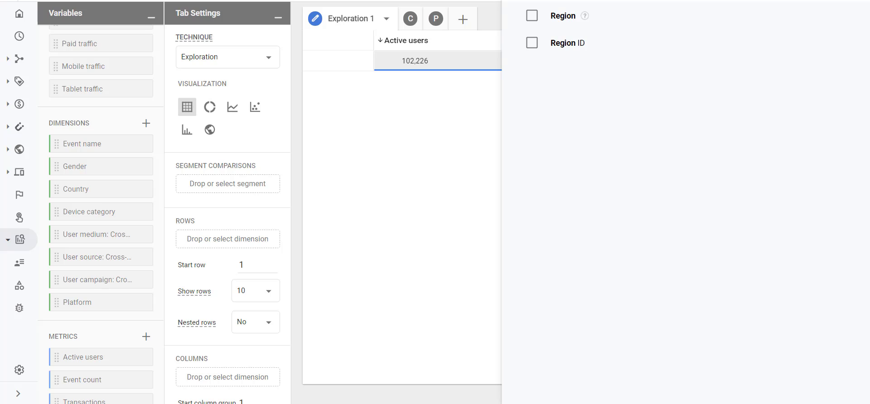
pyautogui.click(557, 16)
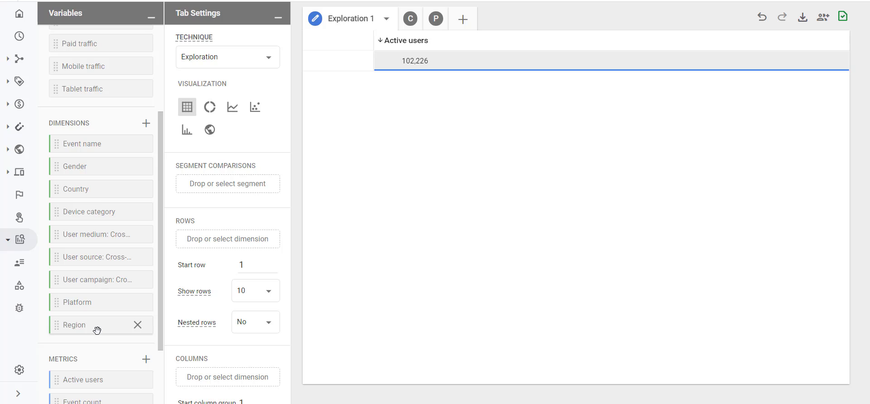
pyautogui.scroll(-1, 229, 239)
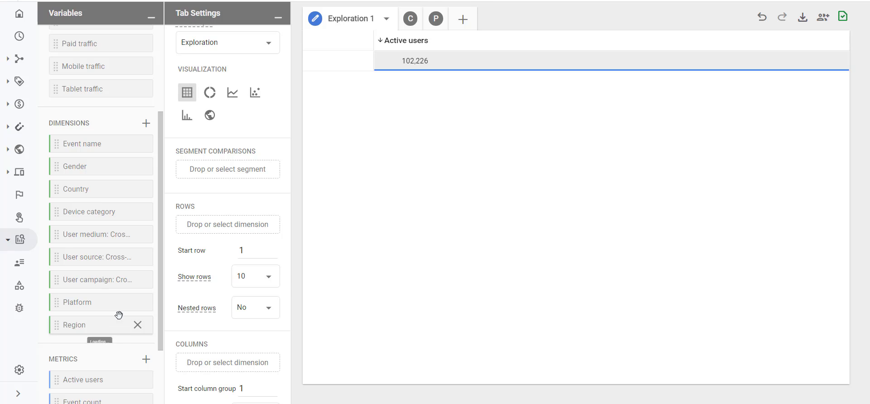
pyautogui.moveTo(119, 315); pyautogui.dragTo(216, 225)
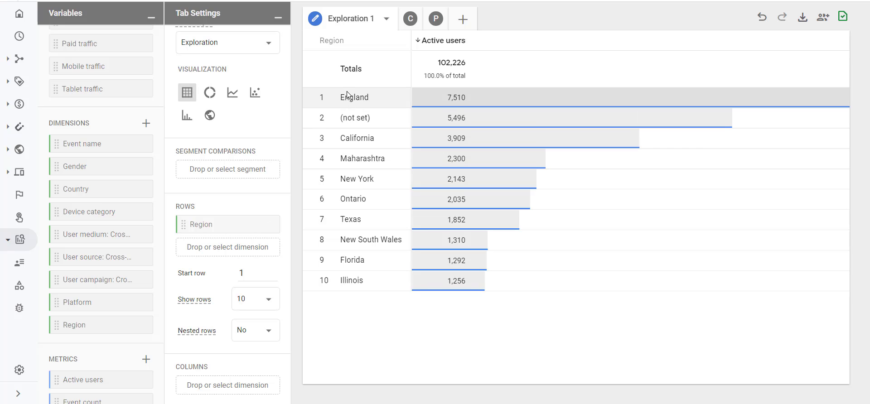
# - Move the Region dimension from rows to columns and back to rows
pyautogui.scroll(-3, 254, 185)
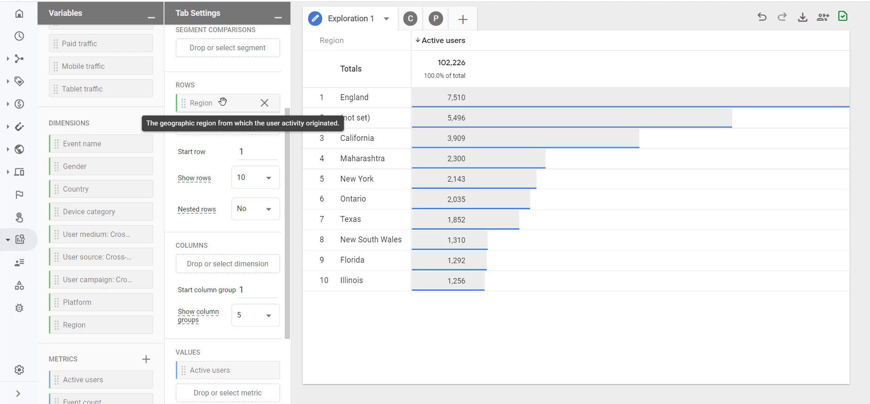
pyautogui.moveTo(222, 101); pyautogui.dragTo(219, 243)
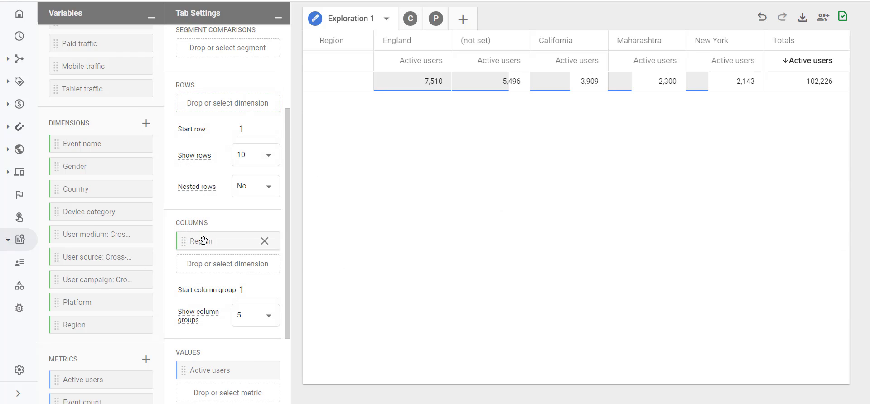
pyautogui.moveTo(225, 240); pyautogui.dragTo(222, 103)
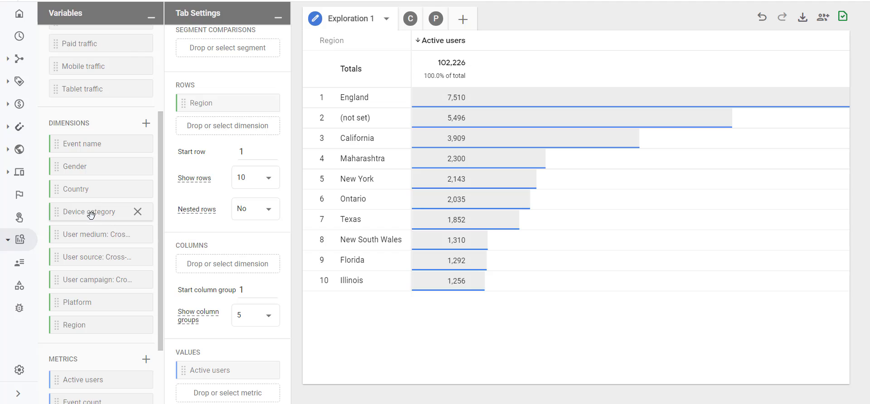
# - Break the table down by Device category in the columns and remove Active users from the values
pyautogui.moveTo(90, 212); pyautogui.dragTo(211, 266)
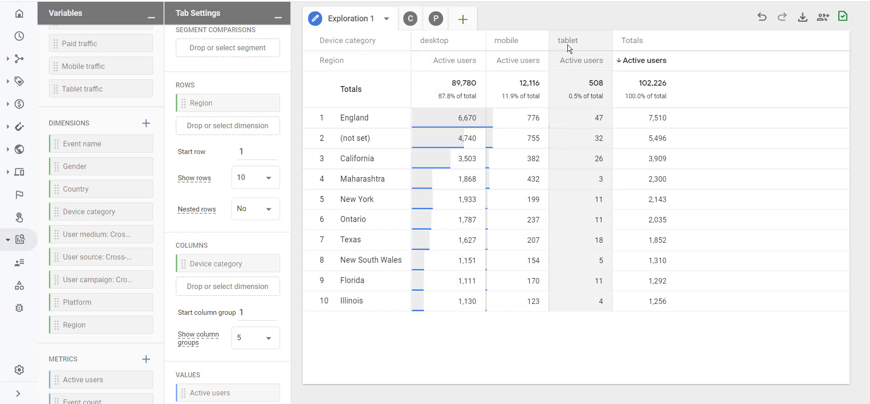
pyautogui.scroll(-2, 244, 252)
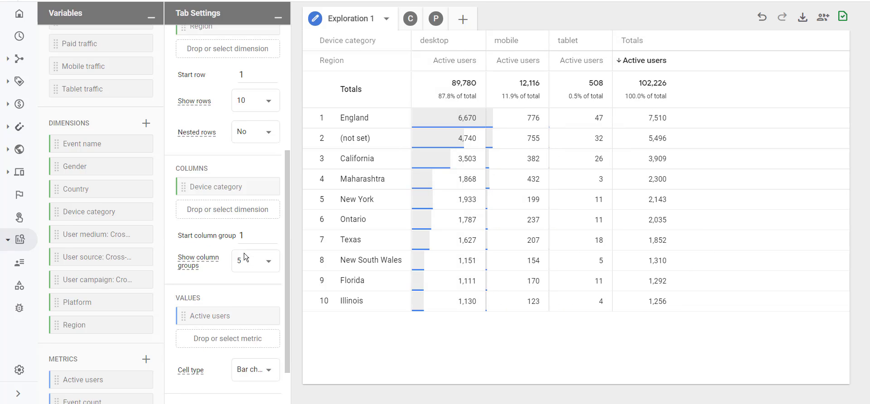
pyautogui.scroll(-1, 243, 252)
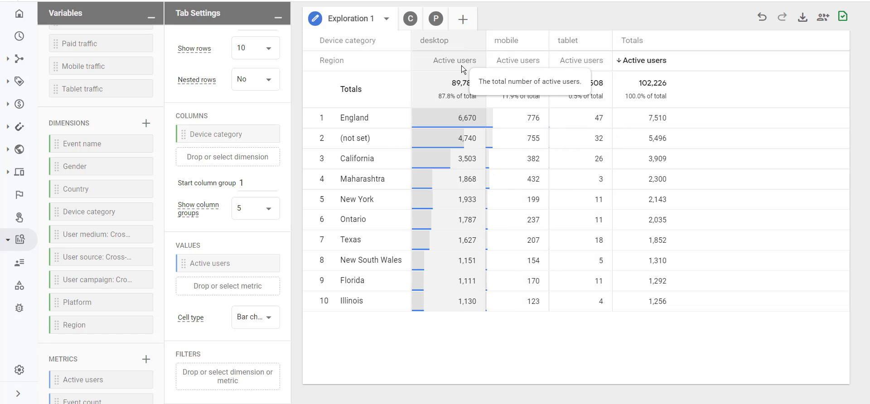
pyautogui.click(264, 263)
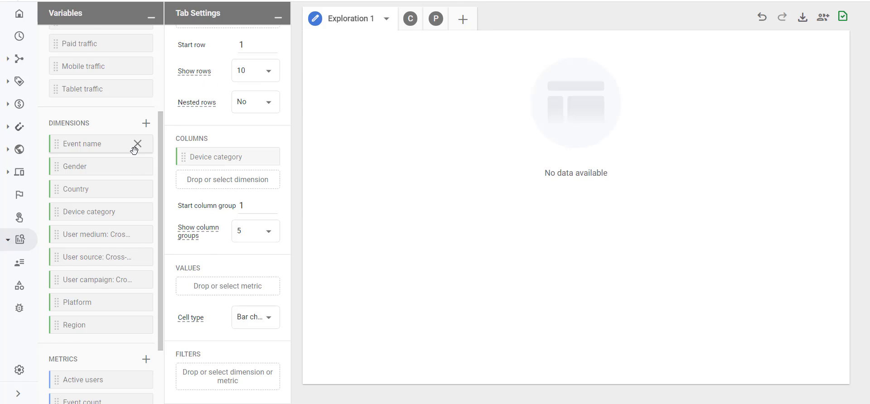
# - Import the Sessions metric into the variables and use it as the table's value
pyautogui.scroll(-2, 134, 151)
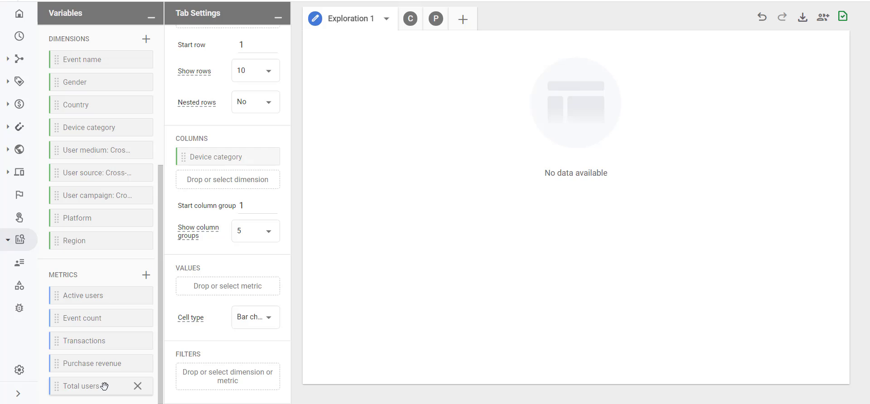
pyautogui.click(146, 279)
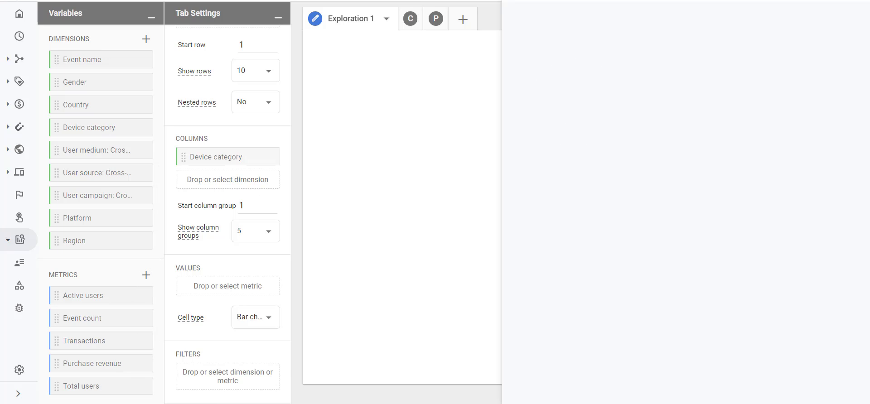
pyautogui.write('sessions')
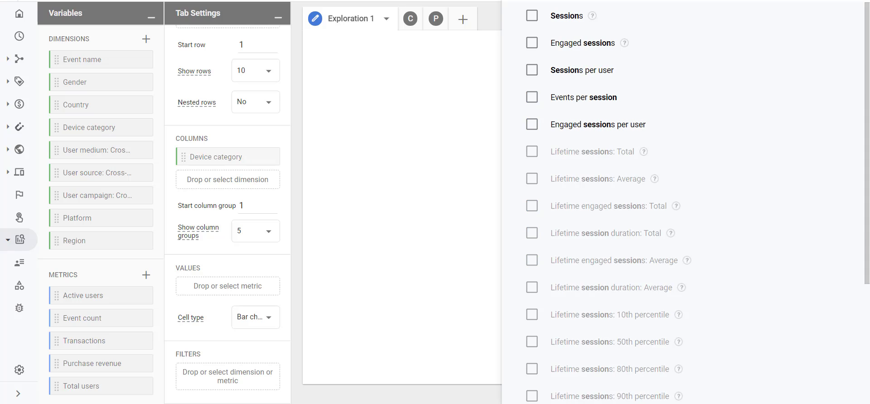
pyautogui.click(694, 25)
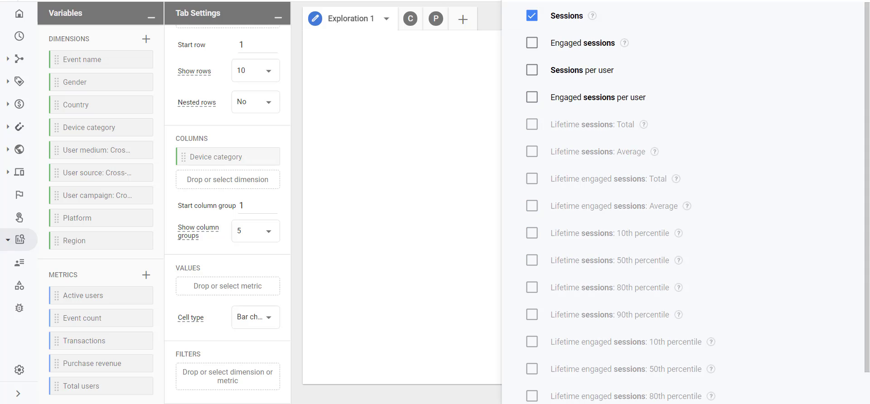
pyautogui.scroll(-1, 116, 231)
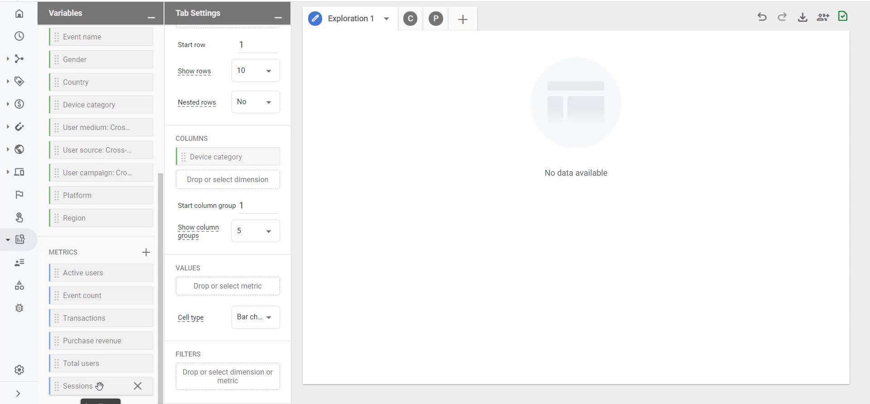
pyautogui.moveTo(97, 387); pyautogui.dragTo(227, 289)
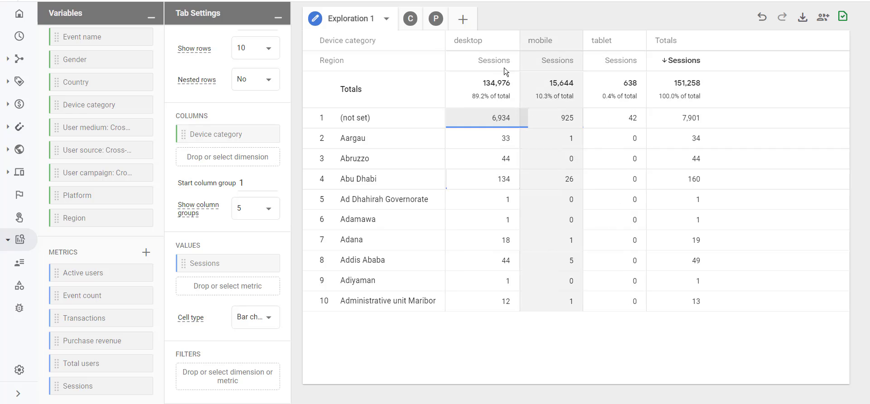
# - Add the Total users metric to the table's values alongside Sessions
pyautogui.moveTo(493, 64)
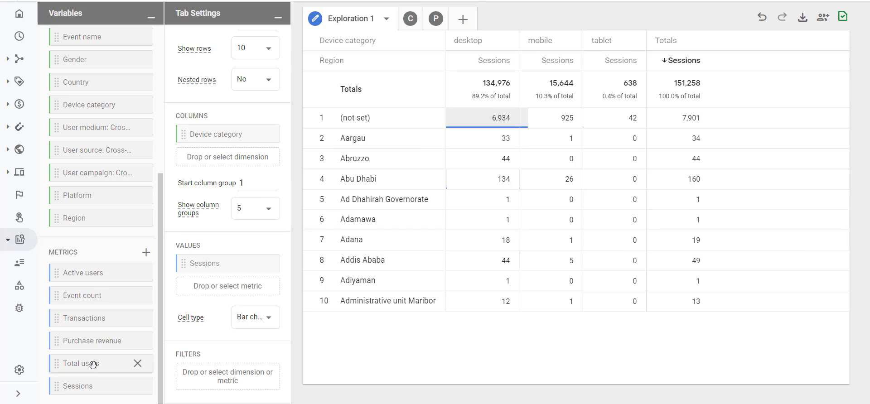
pyautogui.moveTo(93, 365)
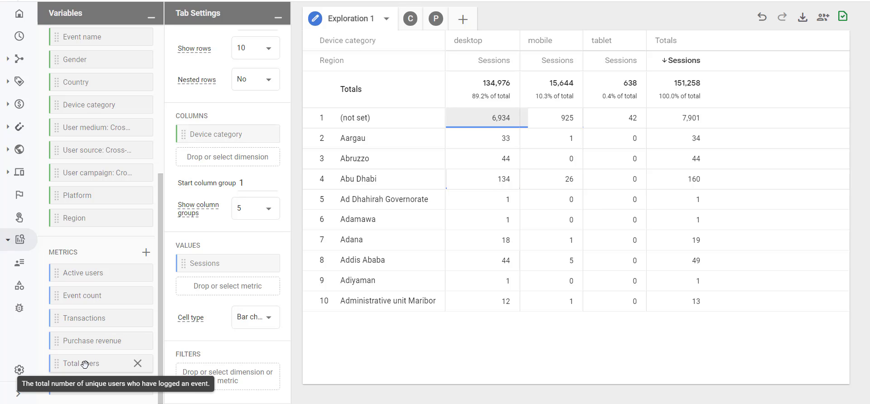
pyautogui.doubleClick(85, 364)
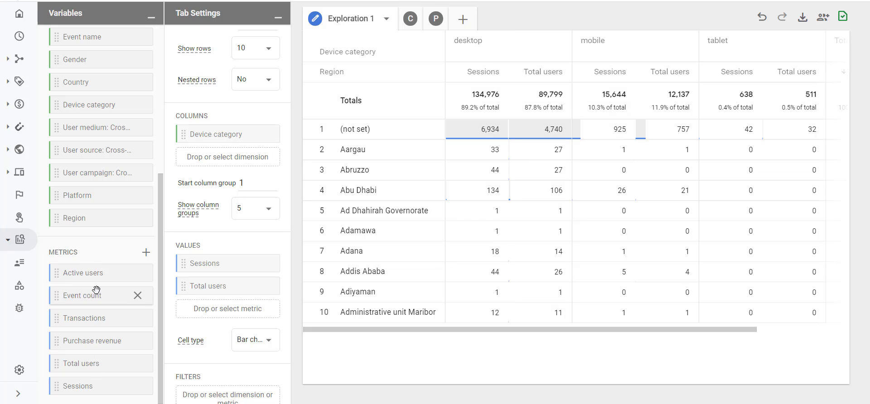
# - Import the Conversions metric into the variables and add it to the table's values
pyautogui.click(146, 253)
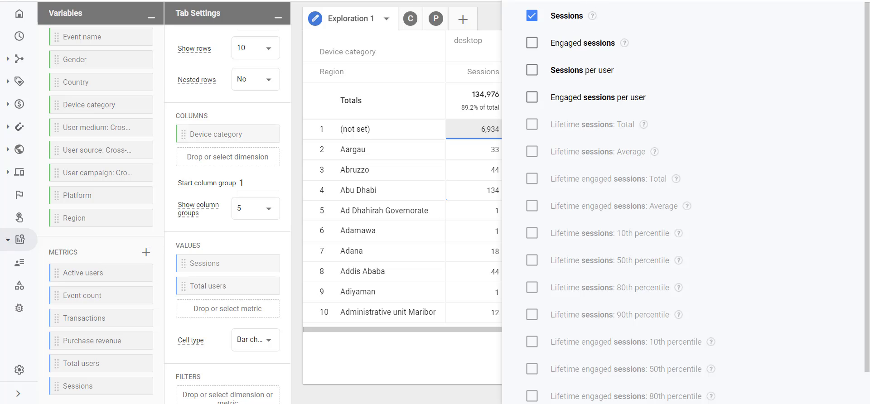
pyautogui.press('BackSpace')
pyautogui.press('BackSpace')
pyautogui.press('BackSpace')
pyautogui.press('BackSpace')
pyautogui.press('BackSpace')
pyautogui.press('BackSpace')
pyautogui.press('BackSpace')
pyautogui.press('BackSpace')
pyautogui.write('conversions')
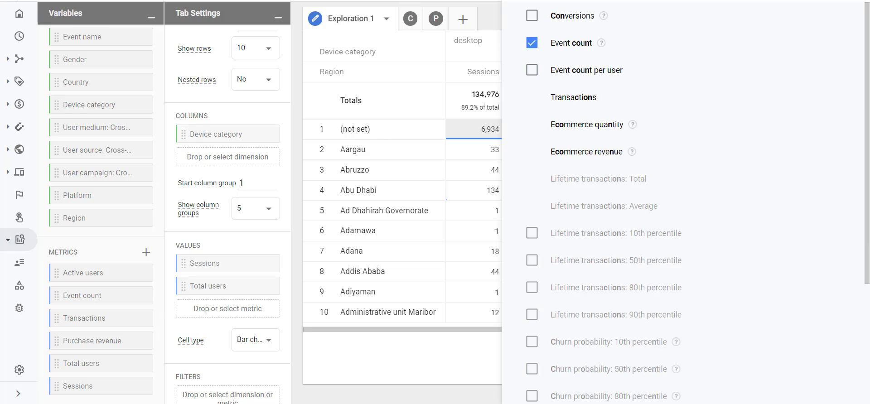
pyautogui.click(532, 23)
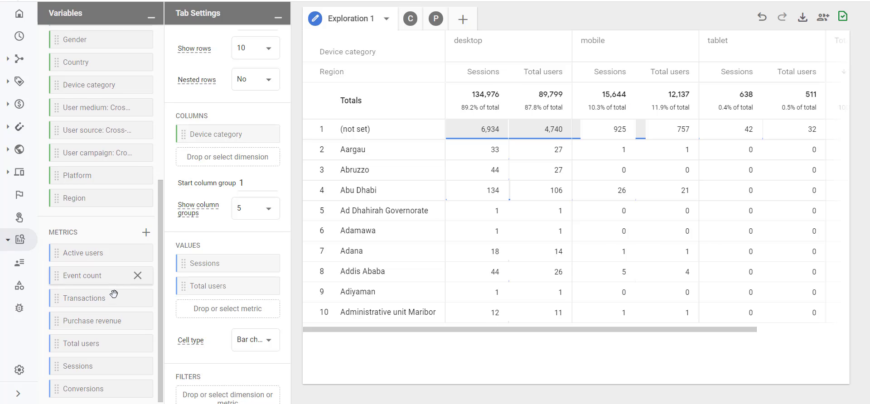
pyautogui.scroll(-1, 113, 295)
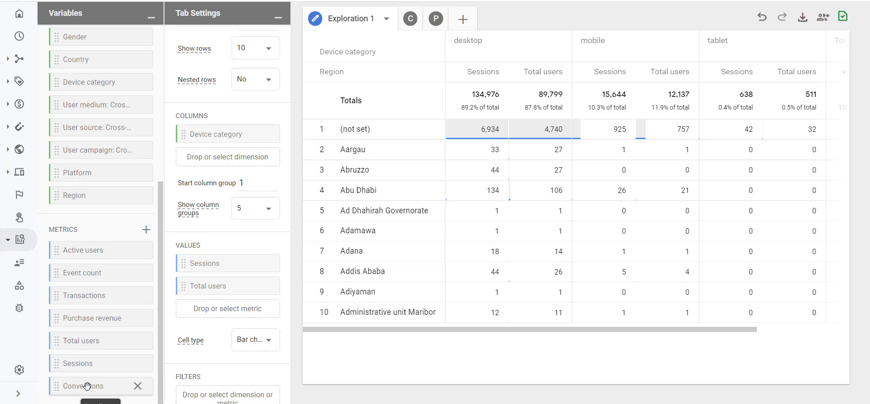
pyautogui.doubleClick(87, 386)
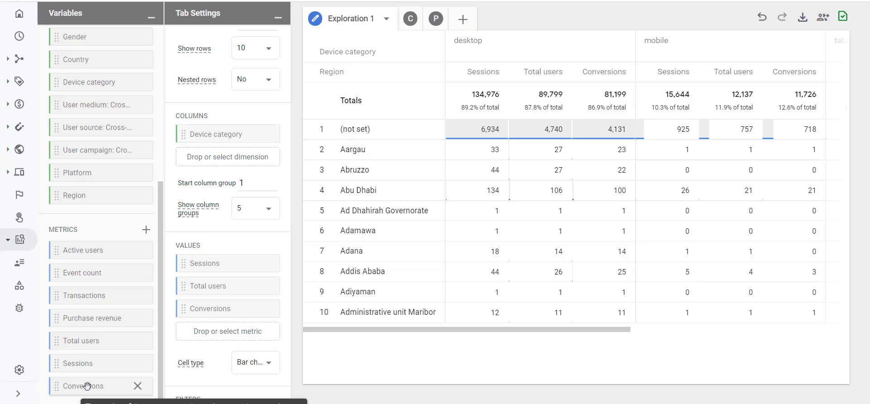
# - Review the available analysis techniques, the visualization types and the segments for comparison
pyautogui.scroll(6, 236, 277)
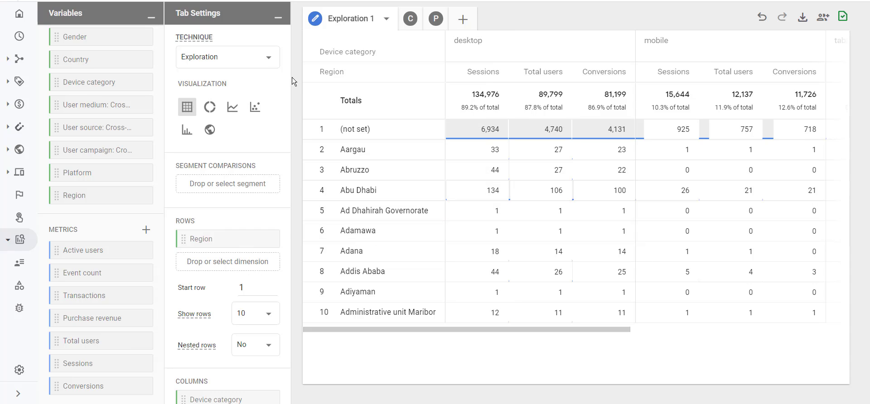
pyautogui.click(266, 62)
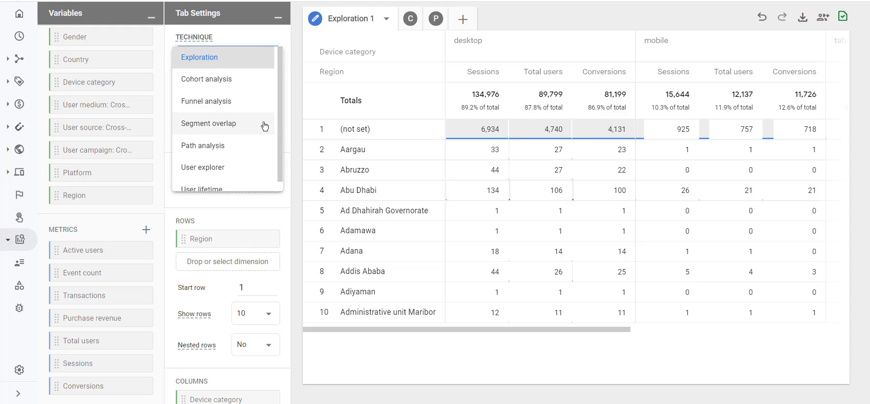
pyautogui.click(299, 82)
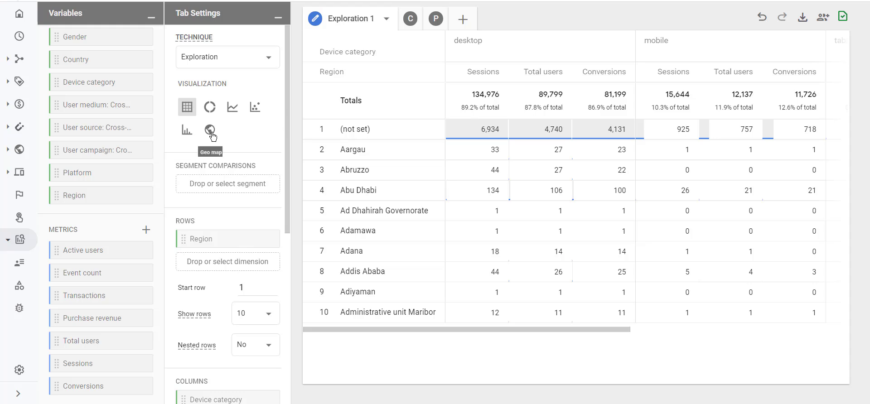
pyautogui.moveTo(288, 75); pyautogui.dragTo(289, 99)
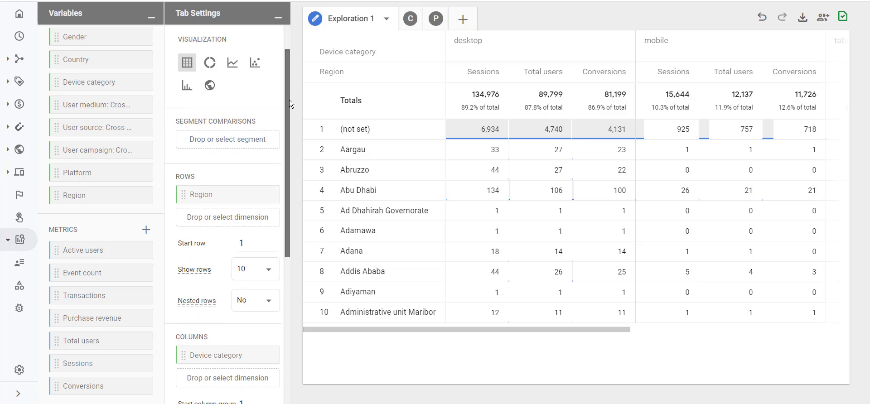
pyautogui.scroll(6, 95, 193)
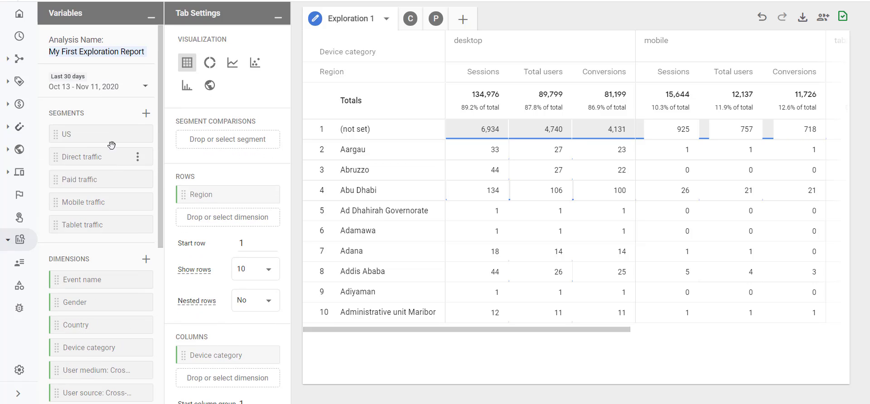
pyautogui.moveTo(83, 133)
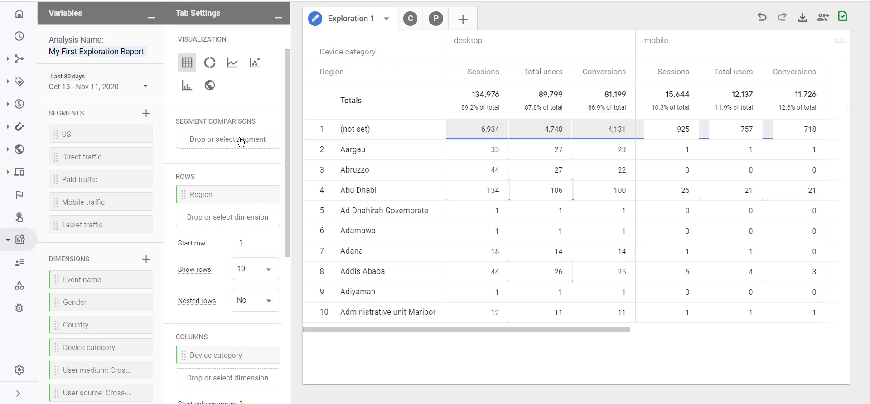
# - Set the table's start row to 2 and undo the change
pyautogui.moveTo(288, 103); pyautogui.dragTo(295, 136)
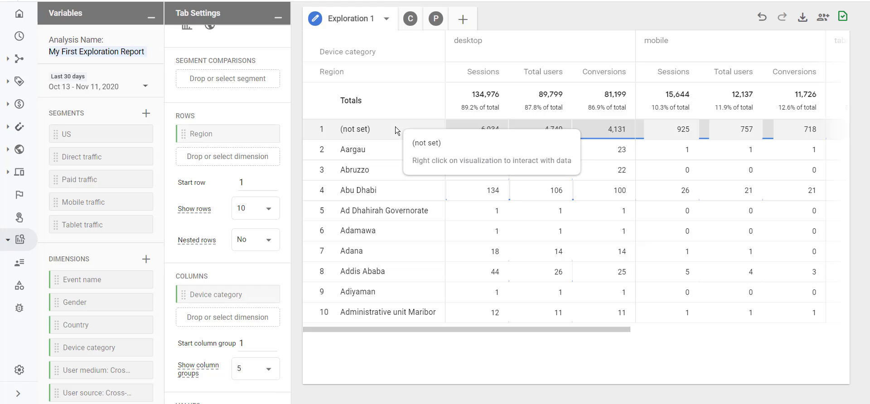
pyautogui.click(272, 181)
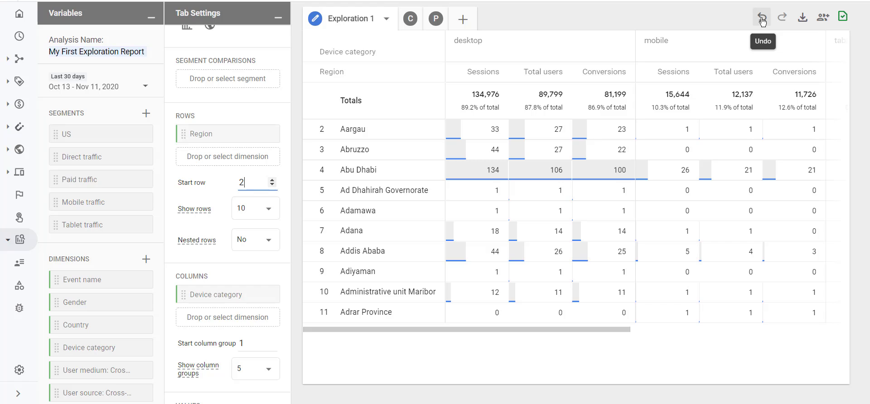
pyautogui.click(761, 19)
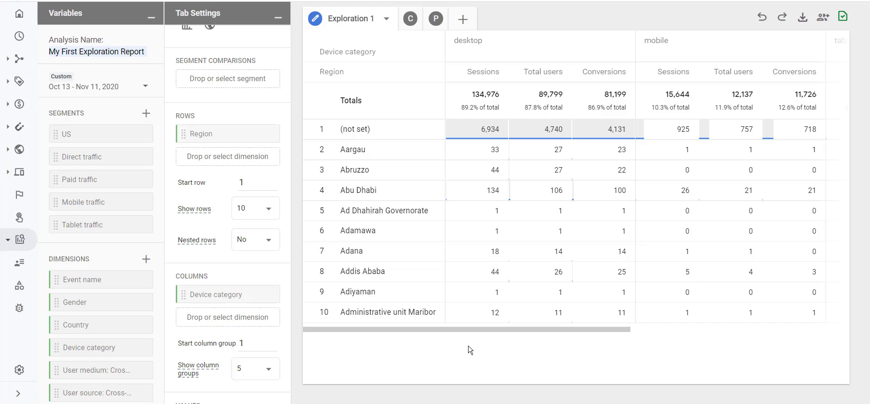
# - Review the available choices for the number of rows shown in the table
pyautogui.click(265, 213)
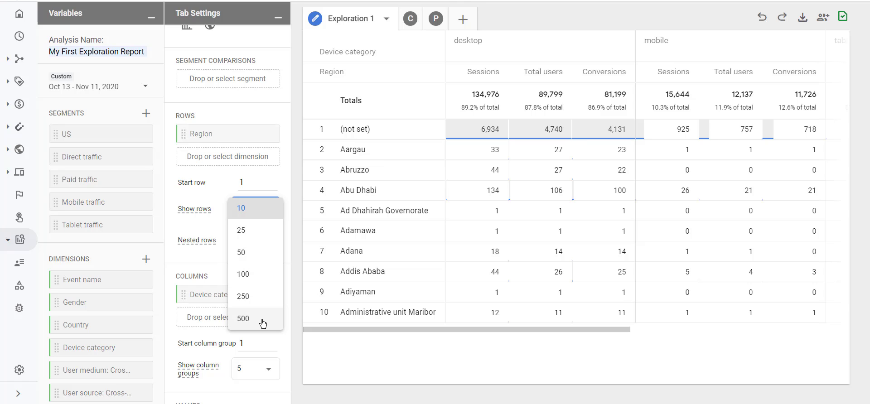
pyautogui.click(390, 355)
pyautogui.scroll(-2, 289, 212)
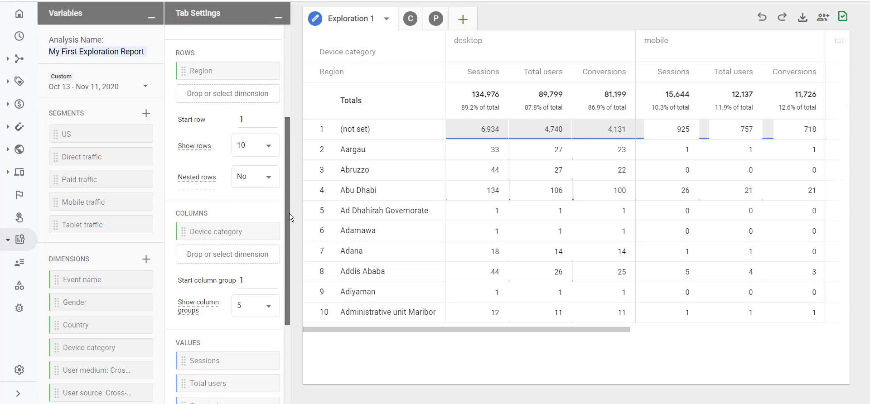
# - Move Device category from the columns to the rows beneath Region and set nested rows to Yes
pyautogui.scroll(2, 289, 153)
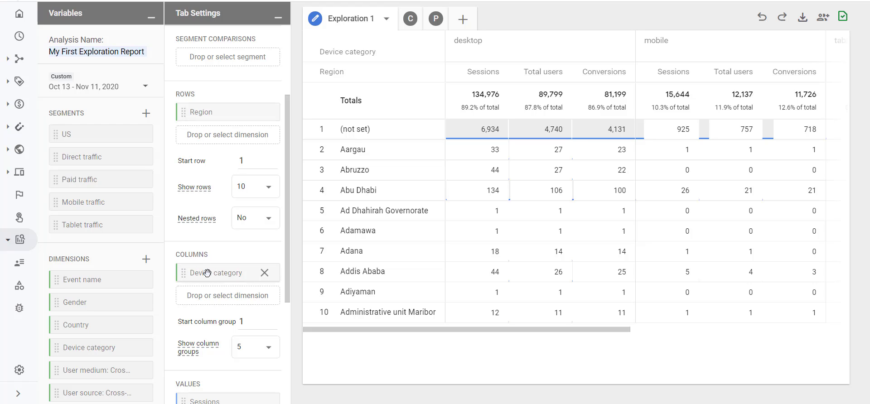
pyautogui.moveTo(207, 273); pyautogui.dragTo(207, 137)
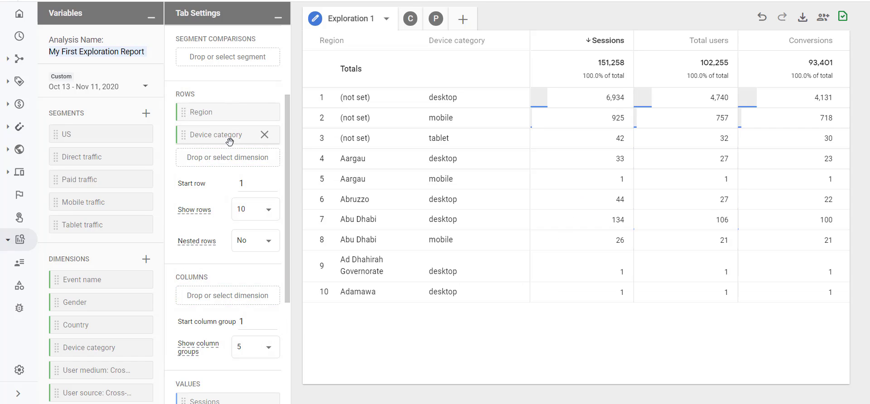
pyautogui.click(263, 244)
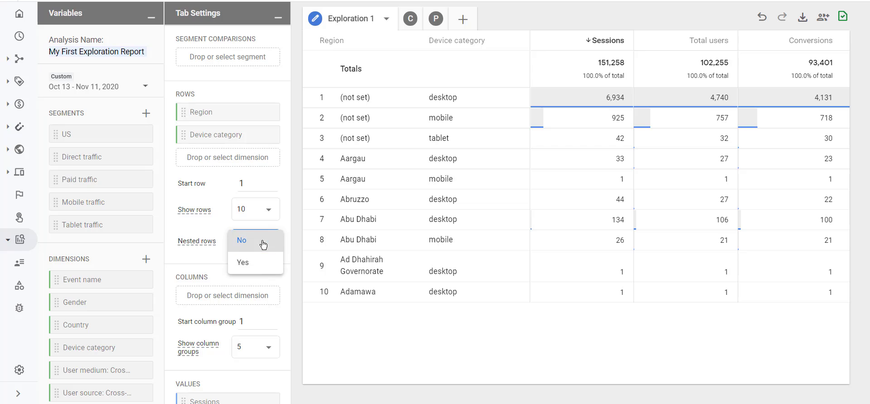
pyautogui.click(253, 263)
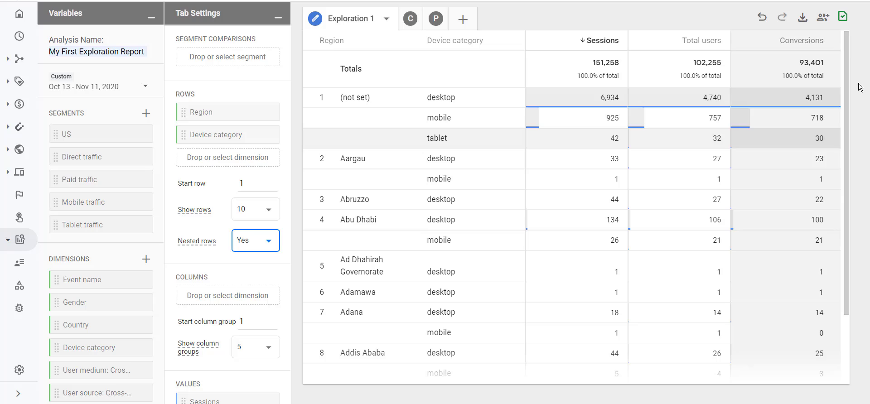
# - Undo the nested rows setting and the move of Device category into the rows
pyautogui.click(762, 17)
pyautogui.scroll(-2, 243, 168)
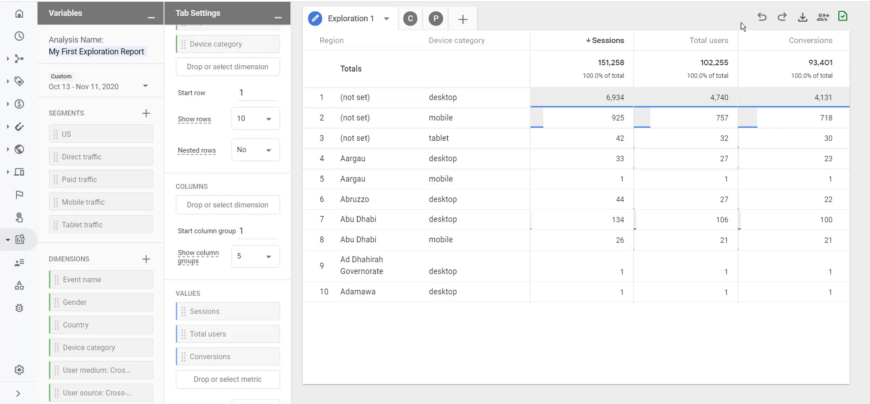
pyautogui.click(761, 18)
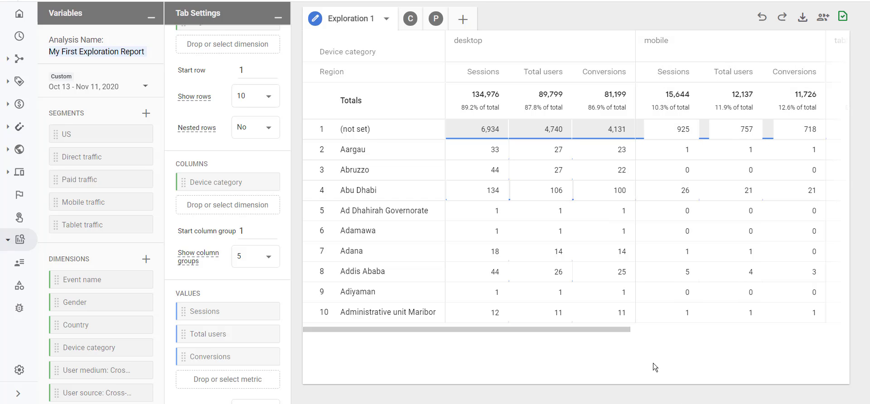
# - Review the tablet and totals column groups of the table and return to its first columns
pyautogui.moveTo(617, 329); pyautogui.dragTo(619, 329)
pyautogui.click(653, 329)
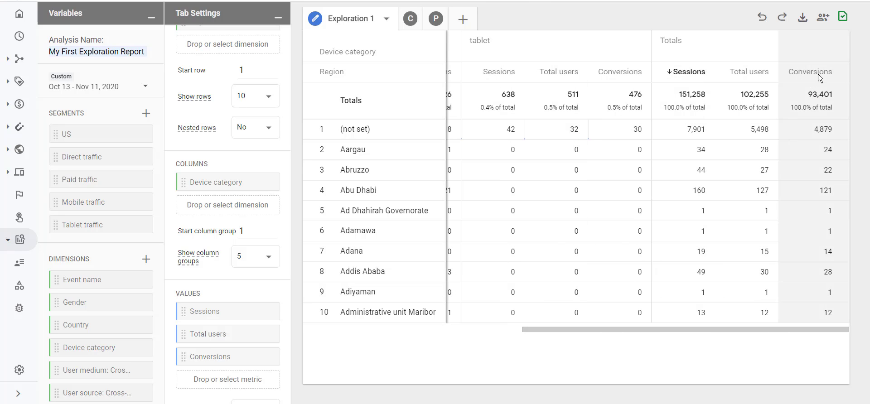
pyautogui.moveTo(758, 329); pyautogui.dragTo(486, 338)
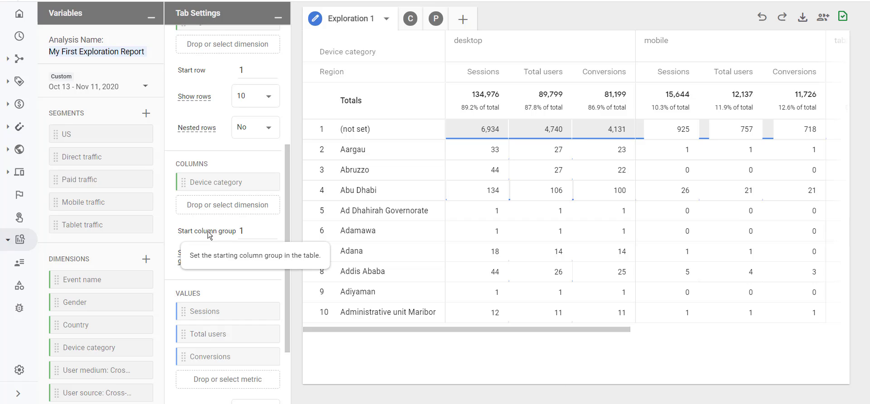
# - Set the start column group to 2 and undo it, and review the choices for the number of column groups shown
pyautogui.click(272, 229)
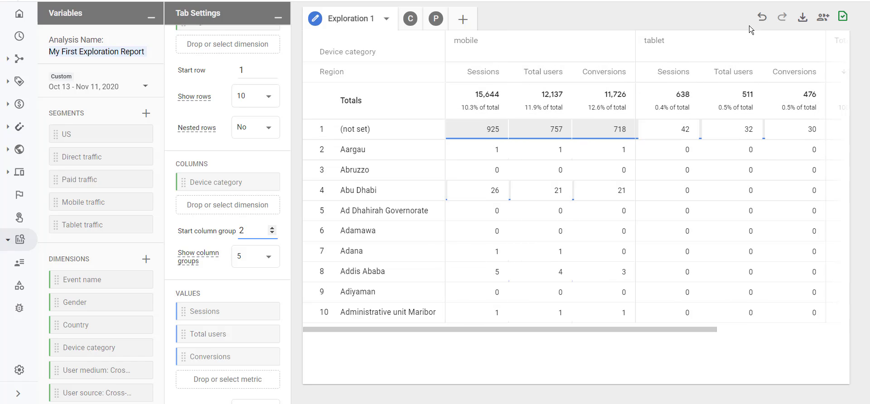
pyautogui.click(761, 17)
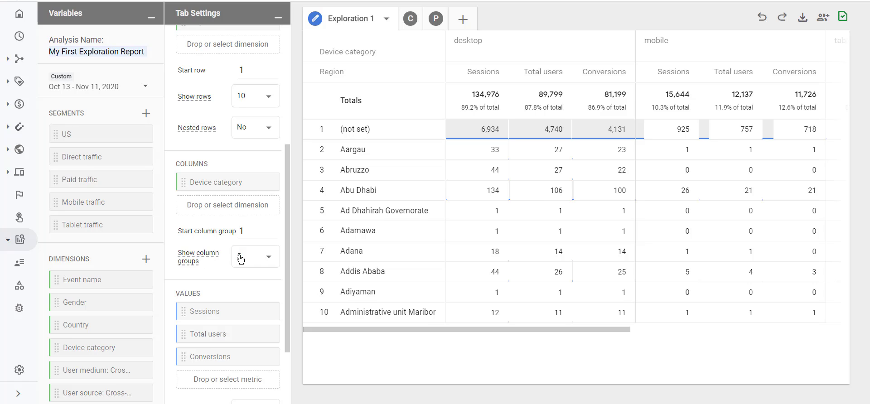
pyautogui.click(262, 260)
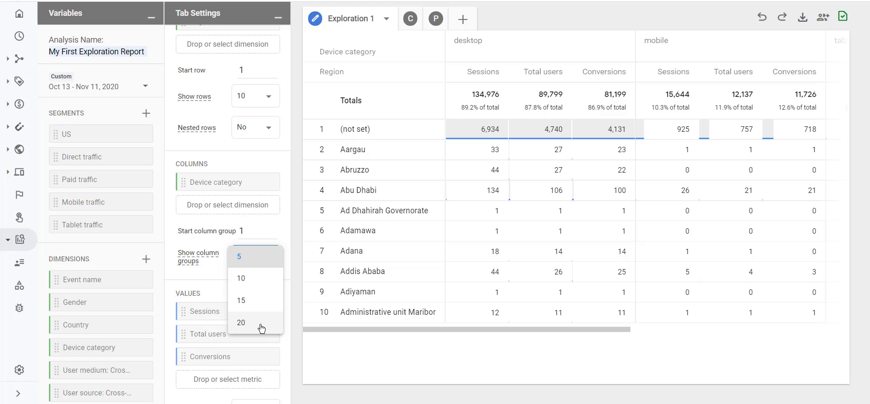
pyautogui.click(353, 349)
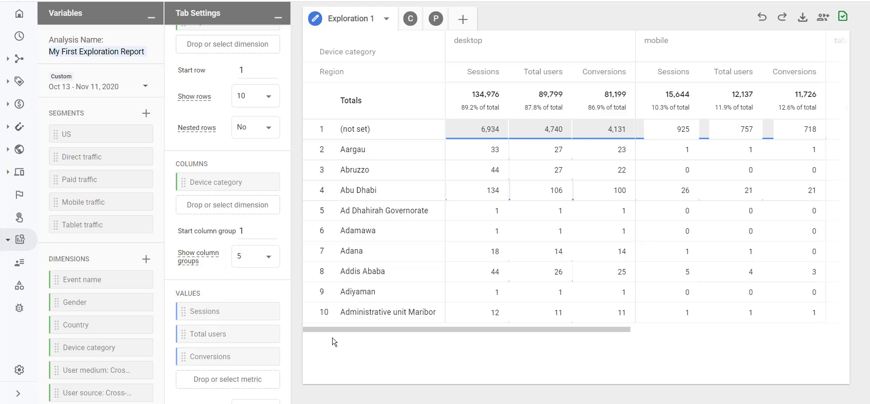
# - Try Plain text as the cell type of the table values, and switch it to Heat map
pyautogui.scroll(-3, 204, 217)
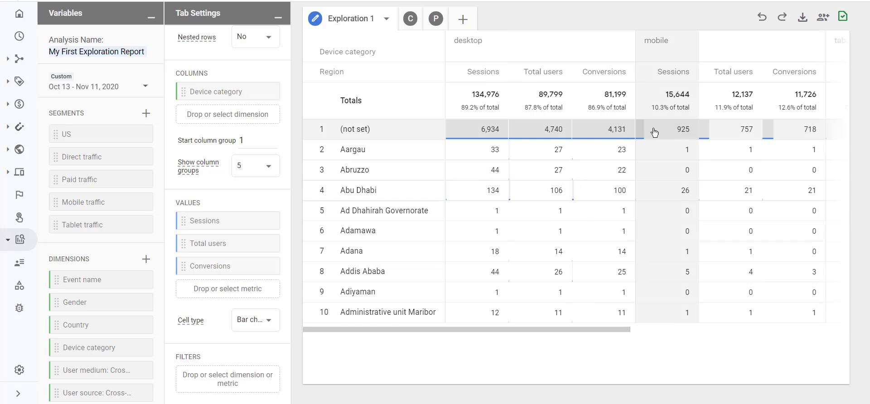
pyautogui.click(259, 320)
pyautogui.click(271, 345)
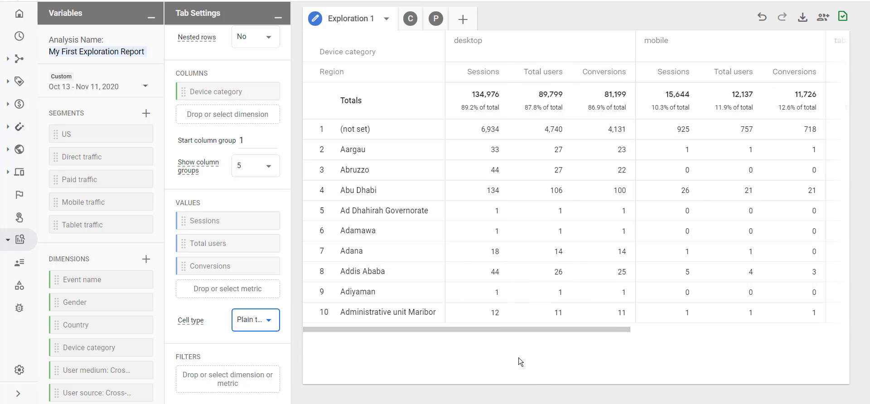
pyautogui.click(265, 322)
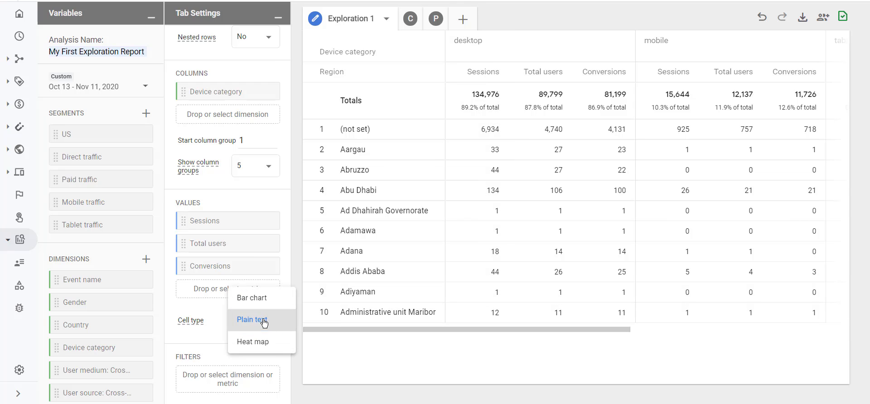
pyautogui.click(271, 345)
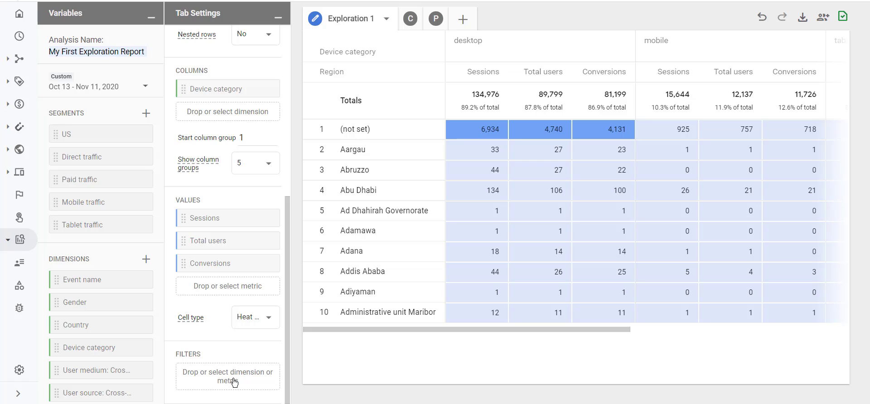
# - Apply a filter that keeps only rows whose Region does not exactly match (not set)
pyautogui.moveTo(351, 131)
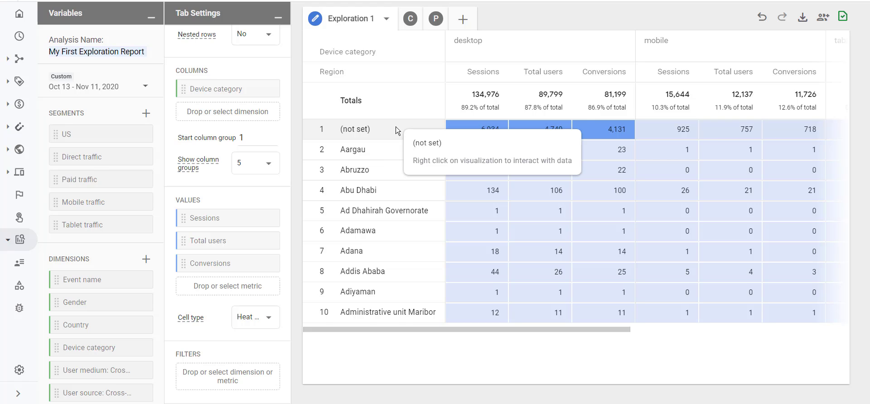
pyautogui.click(233, 379)
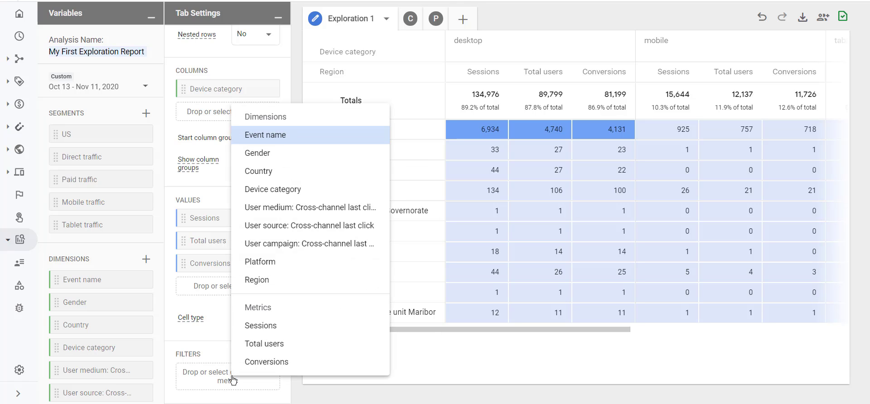
pyautogui.click(285, 283)
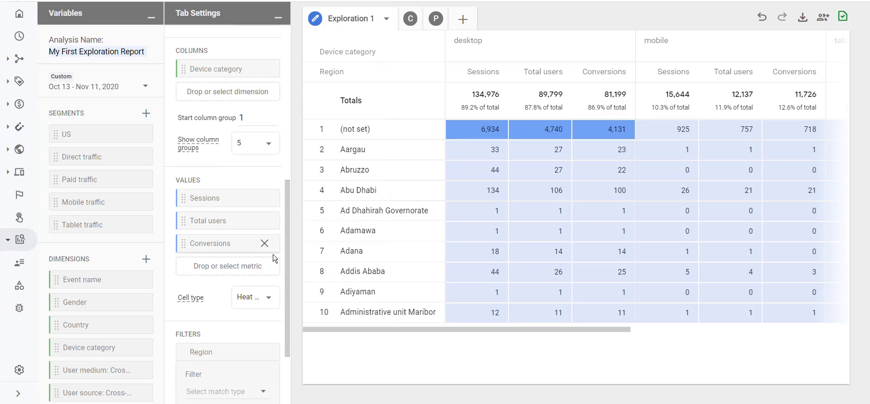
pyautogui.click(222, 292)
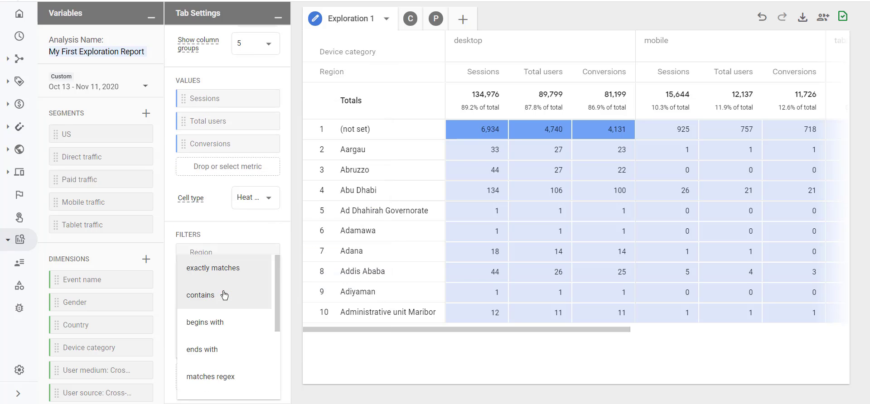
pyautogui.scroll(-3, 224, 296)
pyautogui.click(229, 281)
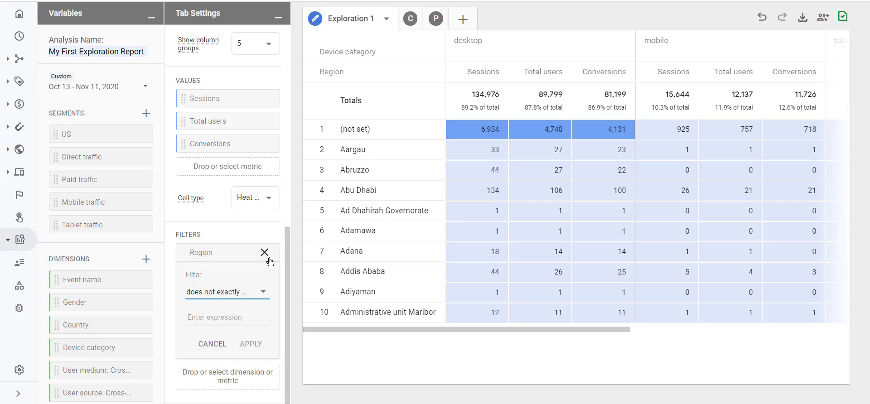
pyautogui.click(207, 317)
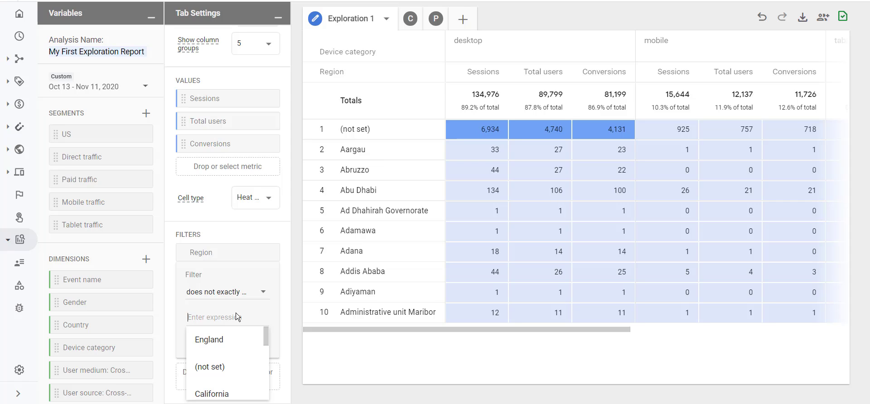
pyautogui.click(226, 372)
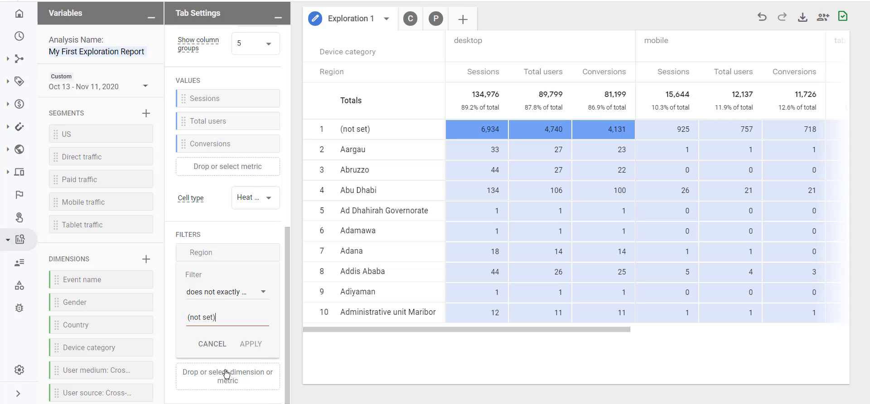
pyautogui.click(259, 349)
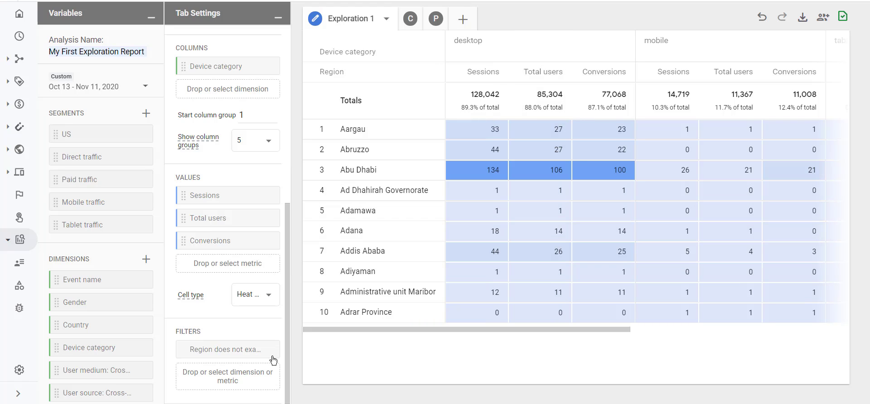
# - Apply a second filter so that Country exactly matches United States
pyautogui.click(226, 379)
pyautogui.click(285, 177)
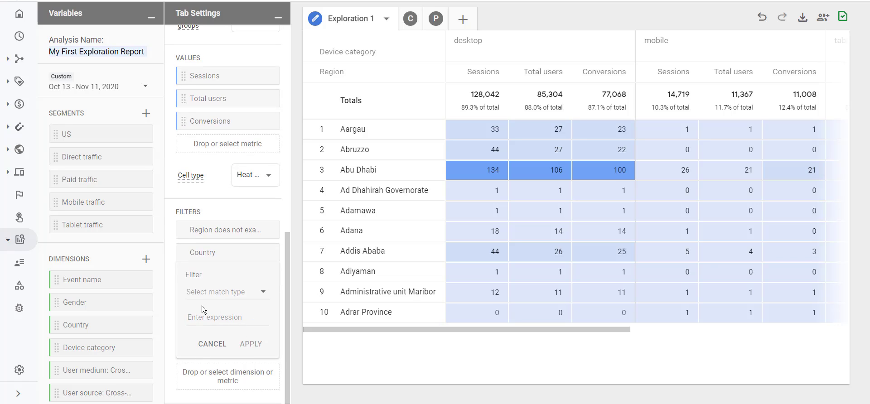
pyautogui.click(211, 295)
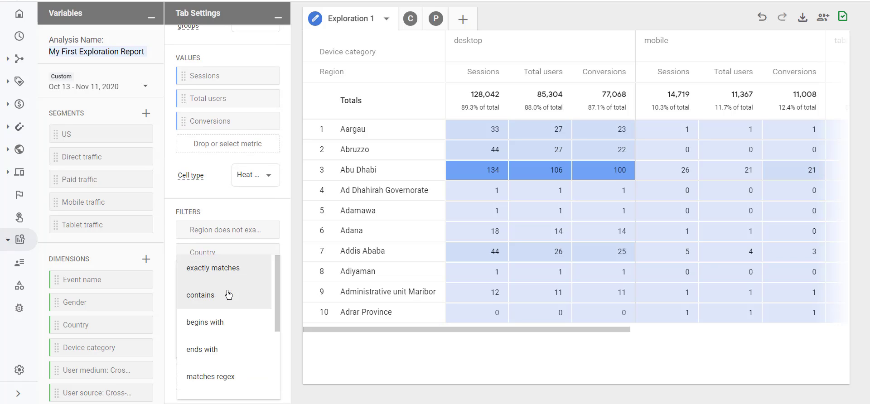
pyautogui.click(229, 269)
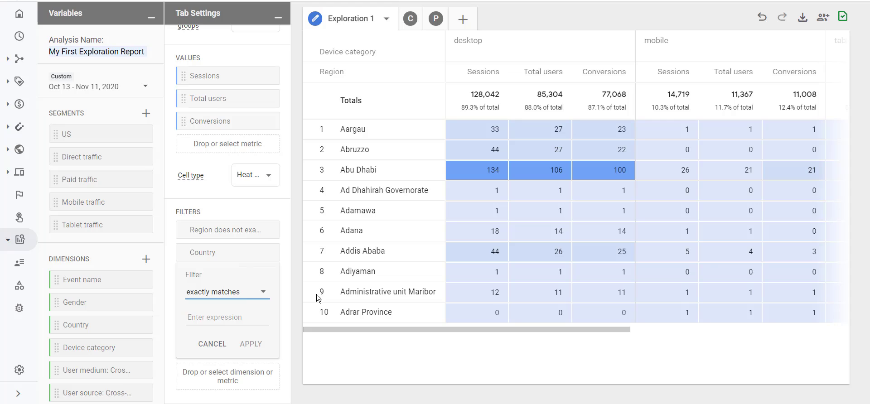
pyautogui.click(236, 318)
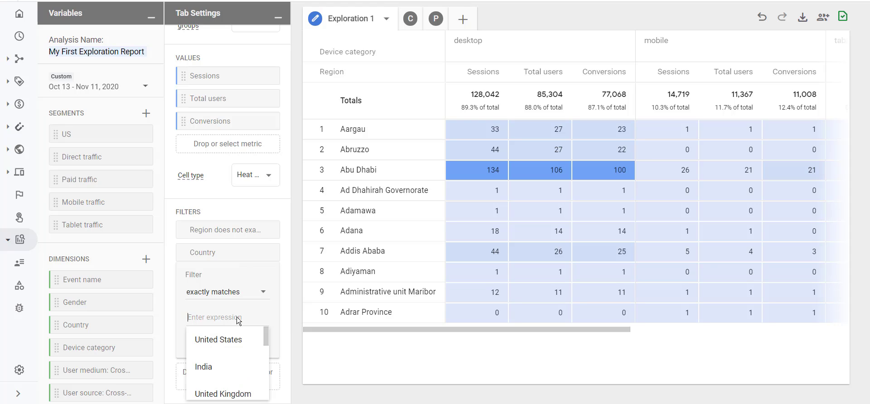
pyautogui.click(236, 343)
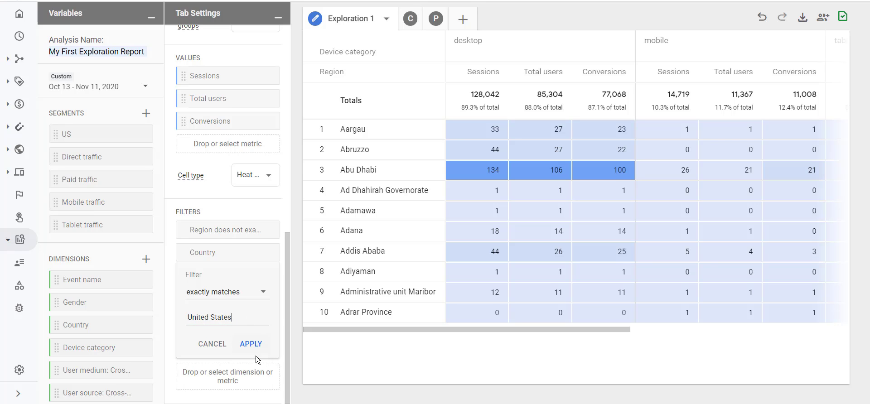
pyautogui.click(250, 344)
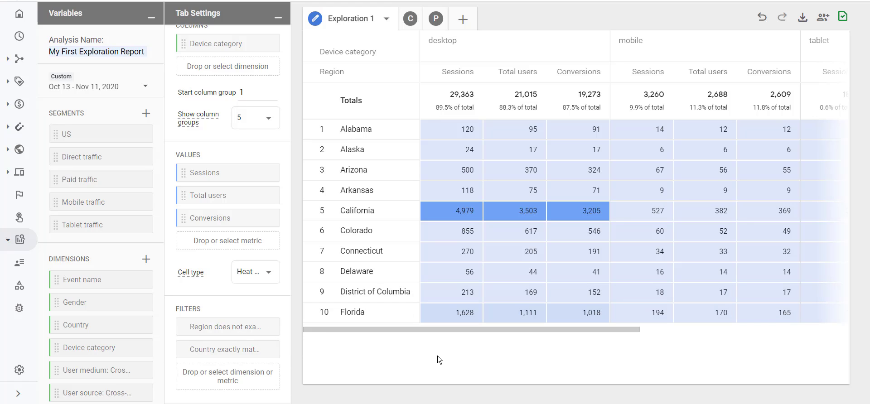
# - Start a custom user segment with a condition on the User acquired campaign medium
pyautogui.scroll(8, 241, 299)
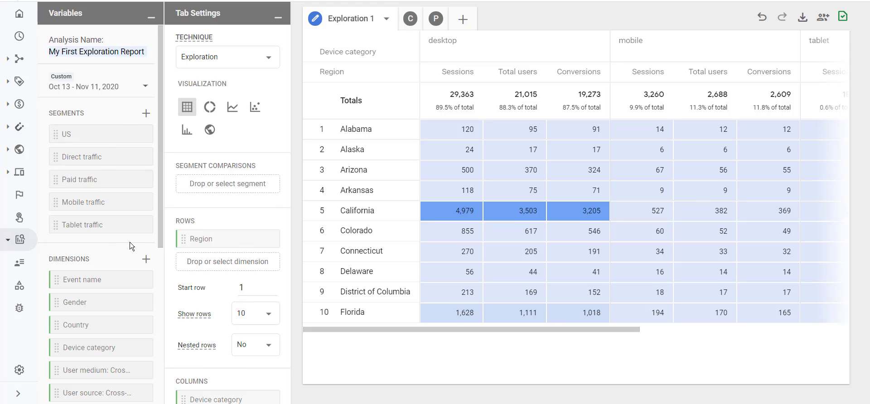
pyautogui.click(145, 113)
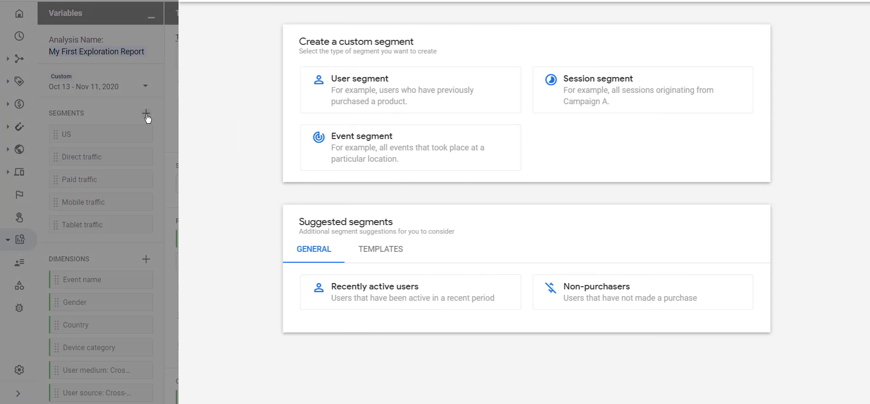
pyautogui.click(435, 99)
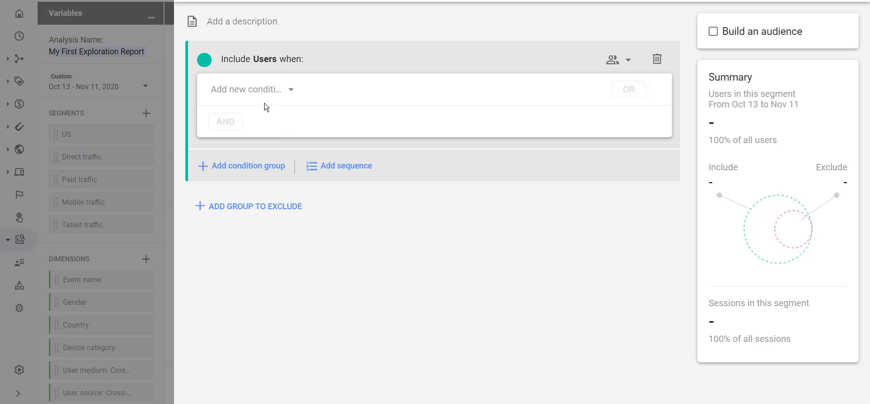
pyautogui.click(253, 91)
pyautogui.write('use')
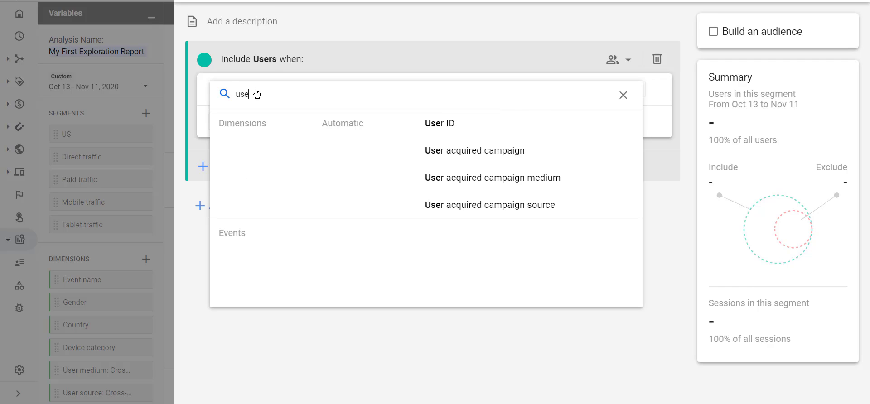
pyautogui.click(505, 183)
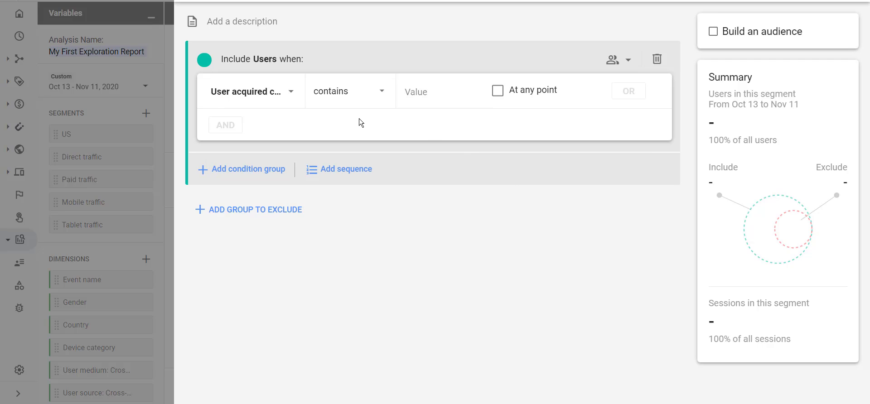
# - Set the condition to exactly match organic, and save and apply the segment as Organic Search Traffic
pyautogui.click(346, 92)
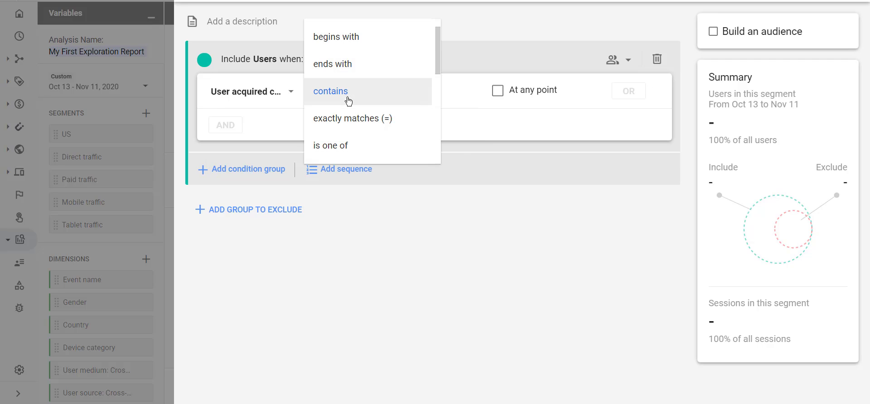
pyautogui.click(361, 118)
pyautogui.click(440, 93)
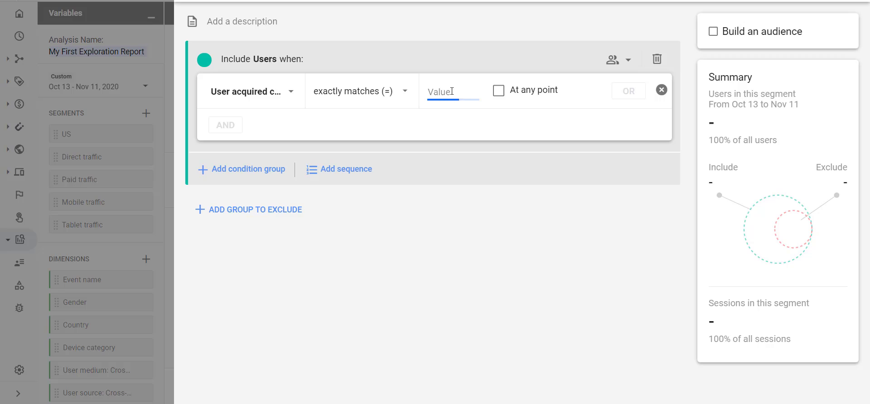
pyautogui.write('org')
pyautogui.click(469, 117)
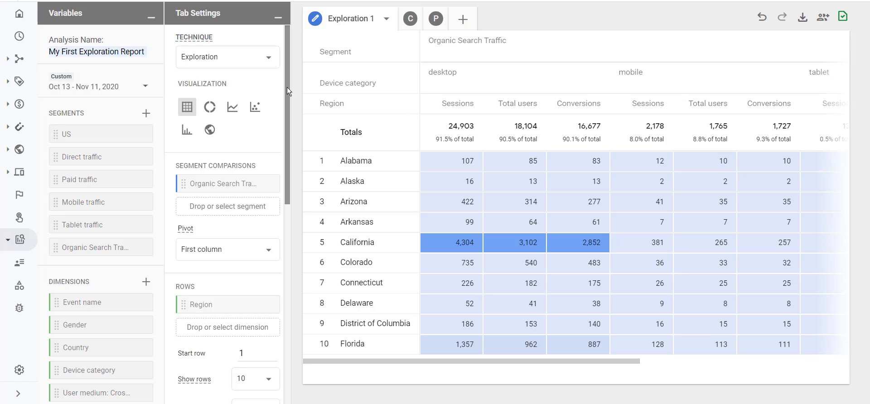
# - Try First row as the pivot of the segment comparison, and set it back to First column
pyautogui.moveTo(287, 87); pyautogui.dragTo(292, 141)
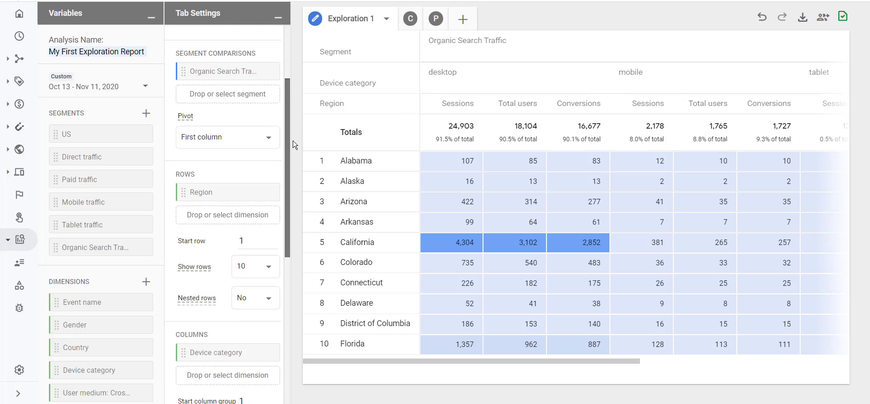
pyautogui.click(228, 144)
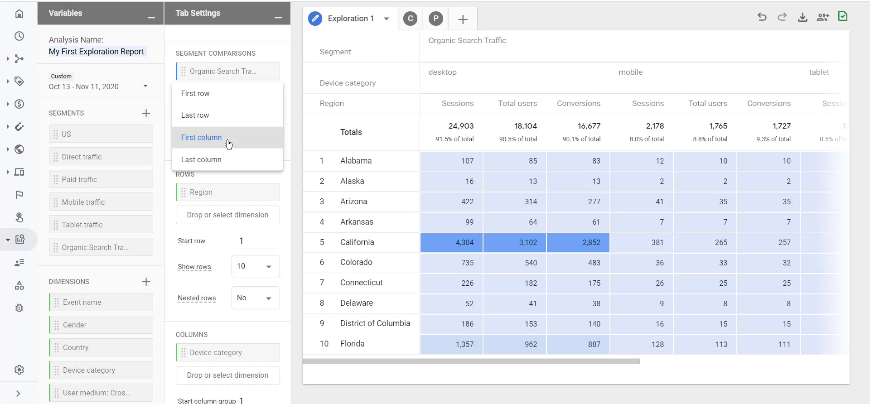
pyautogui.click(233, 96)
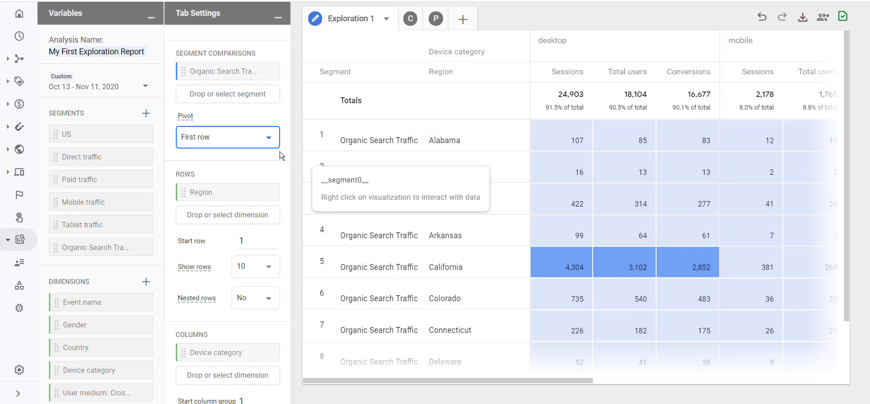
pyautogui.click(254, 141)
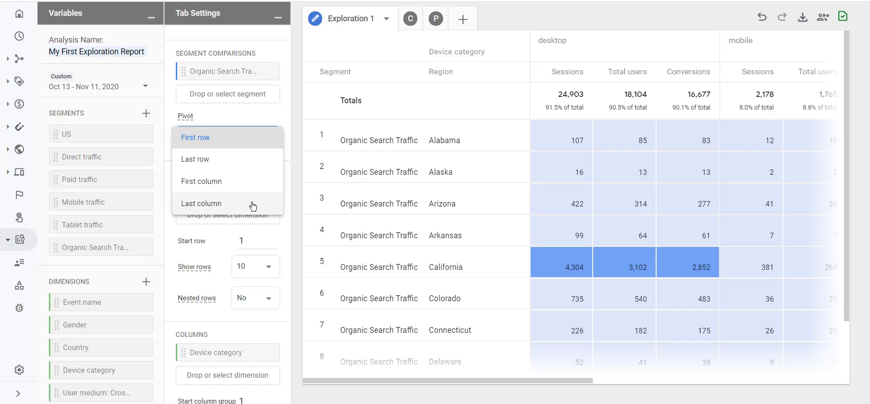
pyautogui.click(252, 181)
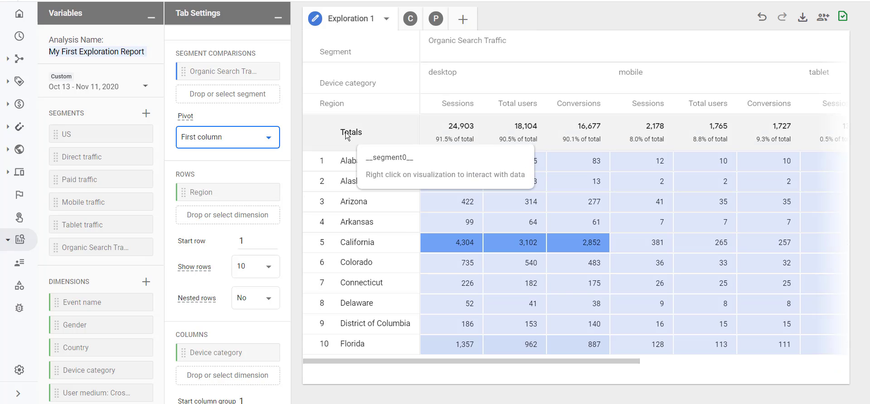
# - Add the existing Direct traffic segment as a second segment comparison alongside Organic Search Traffic
pyautogui.click(344, 145)
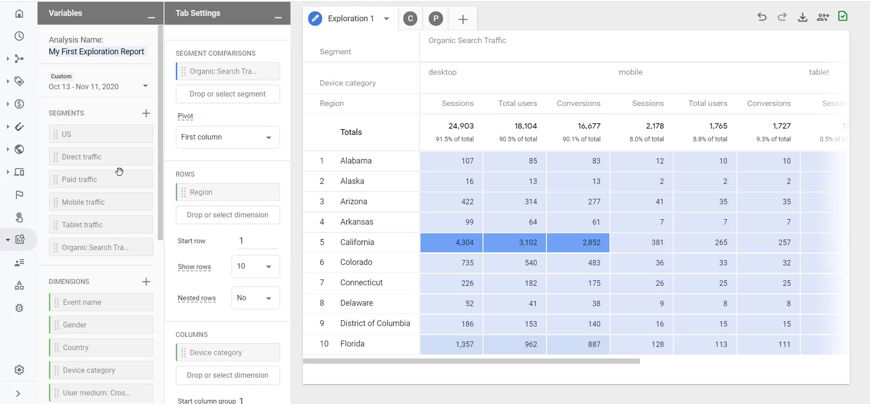
pyautogui.moveTo(119, 156)
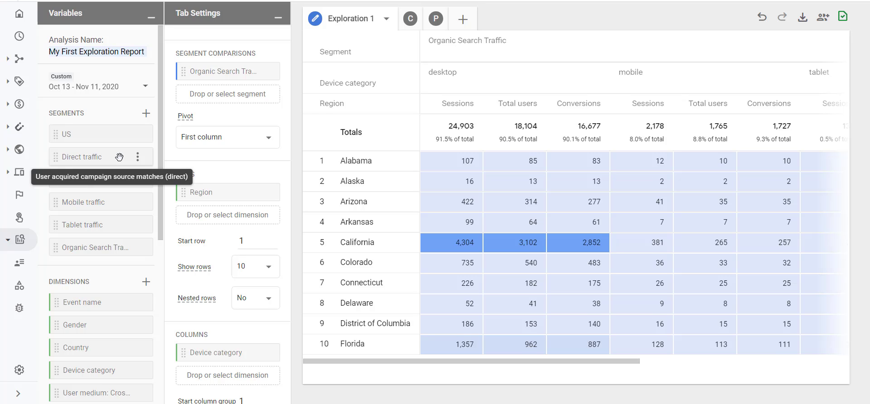
pyautogui.doubleClick(86, 157)
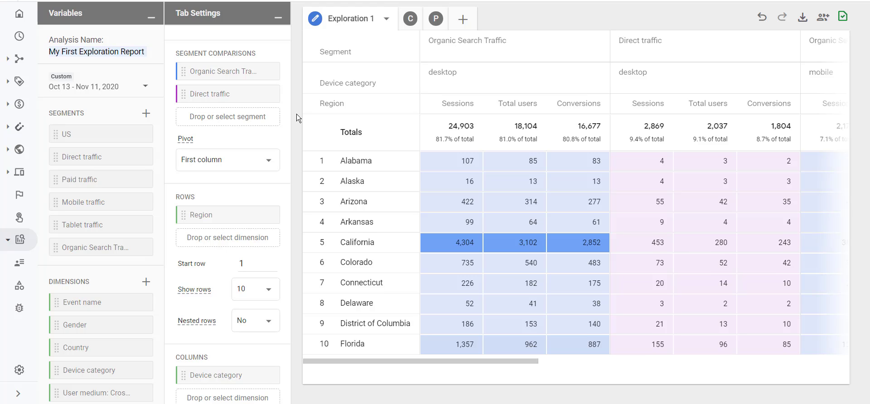
# - Try limiting the table to the California row and excluding that row, restoring all regions after each
pyautogui.rightClick(388, 242)
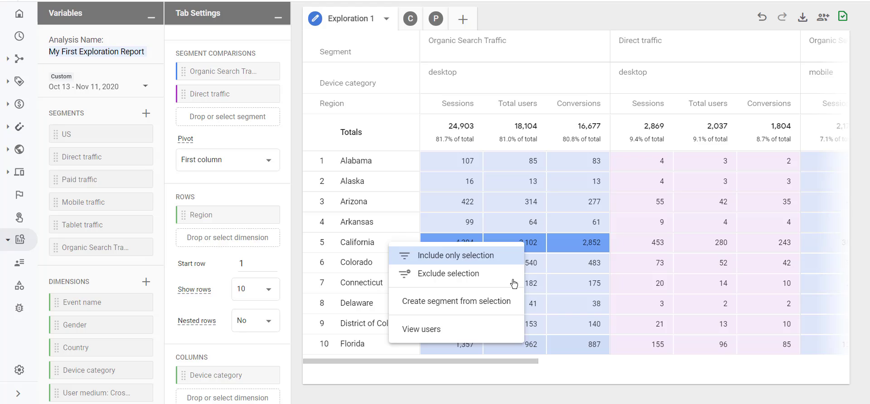
pyautogui.click(496, 263)
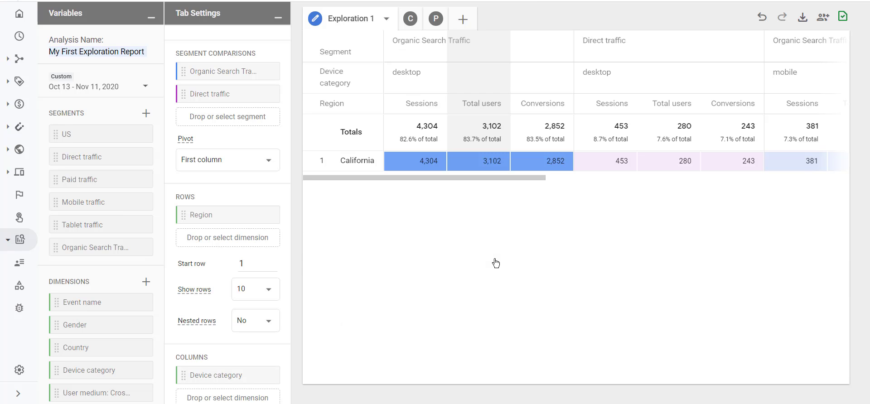
pyautogui.click(758, 23)
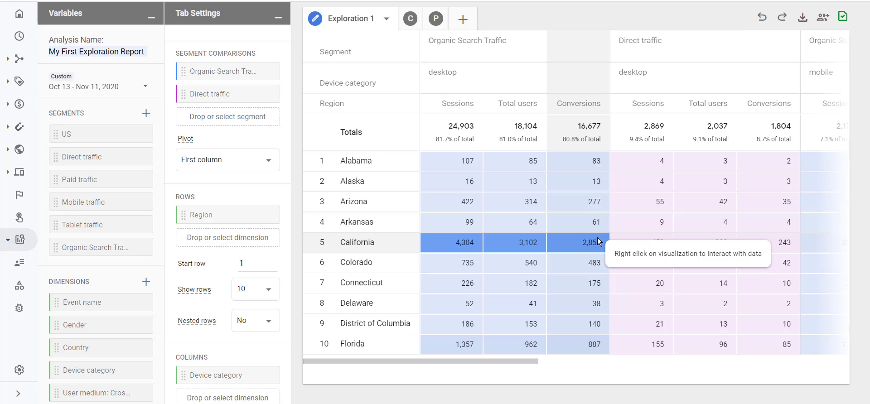
pyautogui.click(781, 19)
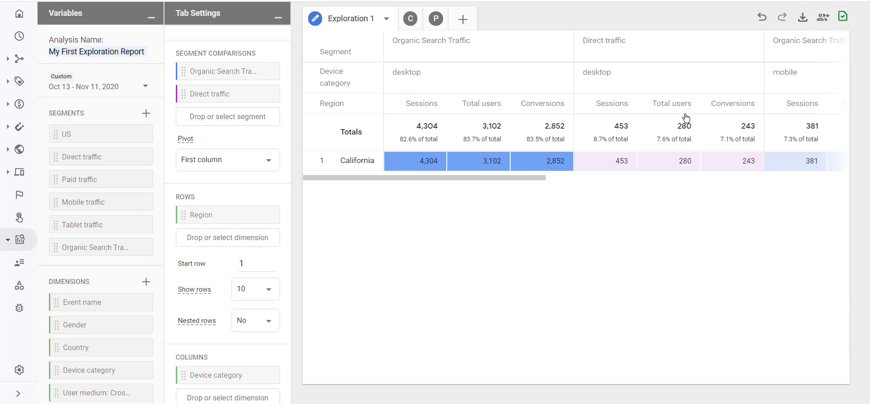
pyautogui.click(761, 17)
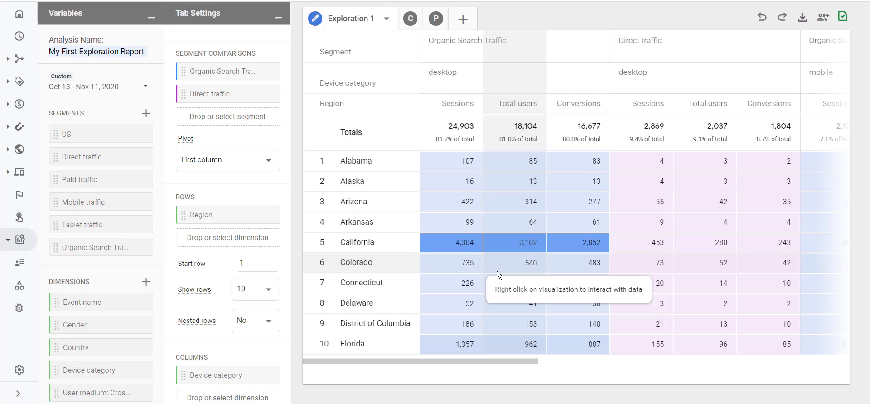
pyautogui.rightClick(390, 240)
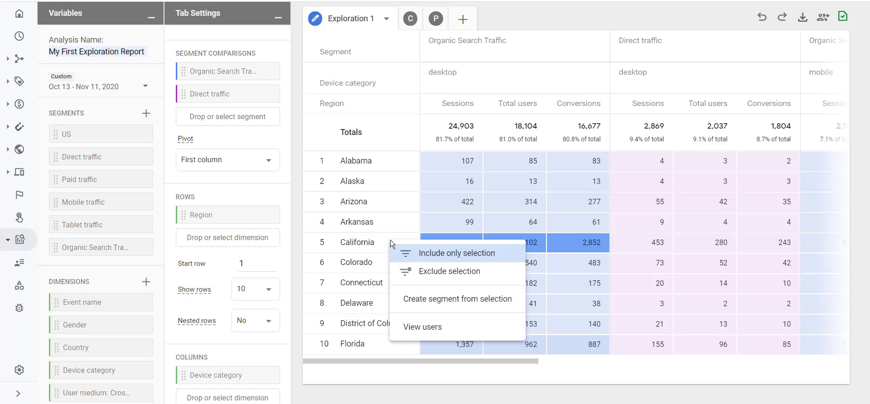
pyautogui.click(473, 272)
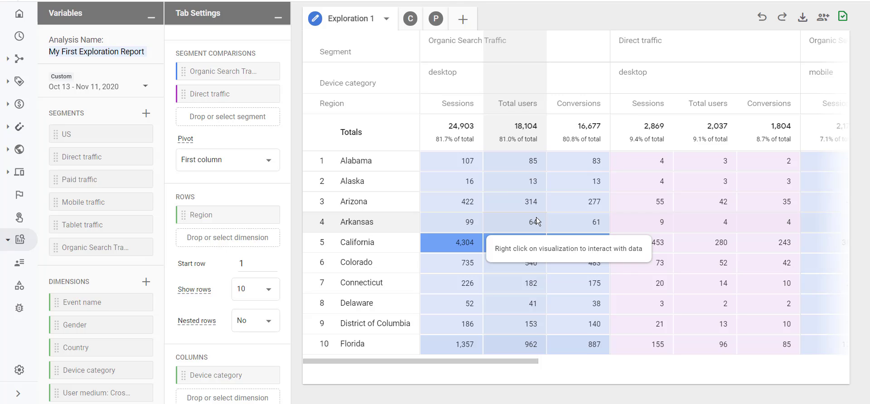
# - Start a segment from the California row, review its conditions and the Build an audience option, and leave without saving
pyautogui.rightClick(379, 241)
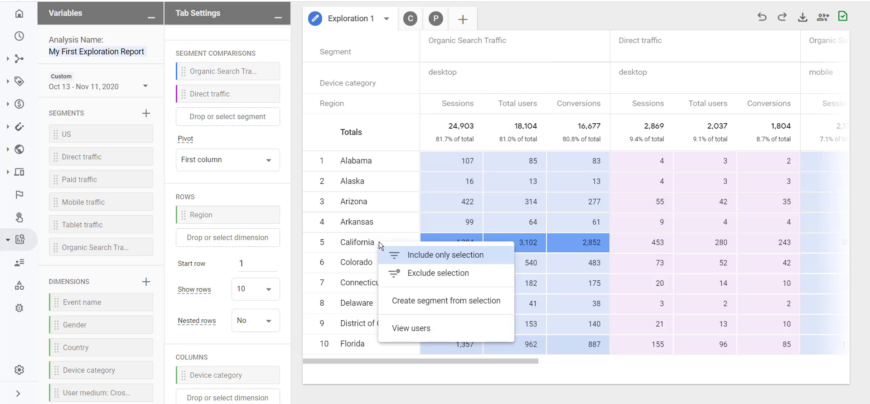
pyautogui.click(477, 309)
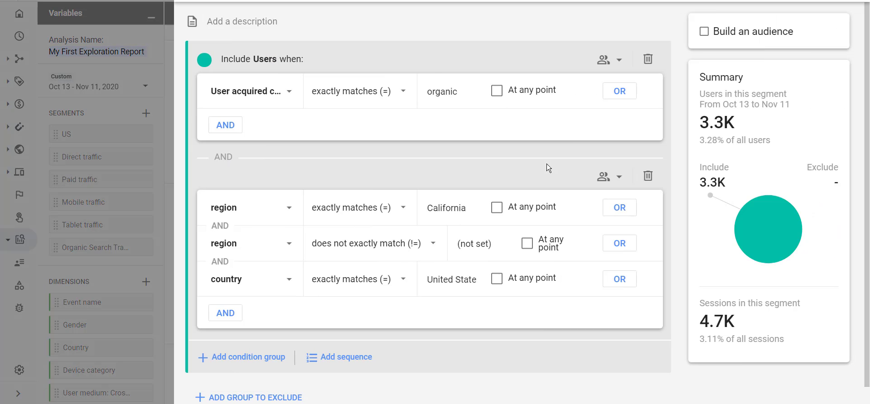
pyautogui.click(706, 35)
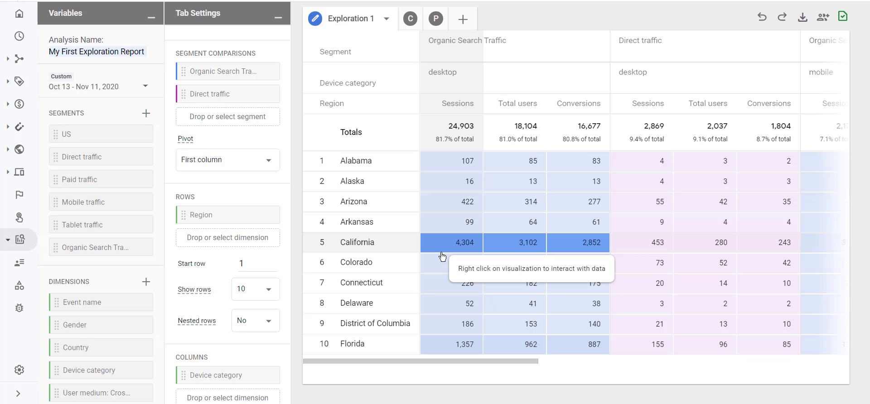
# - View the users behind the California row in a user explorer, and return to Exploration 1
pyautogui.rightClick(382, 241)
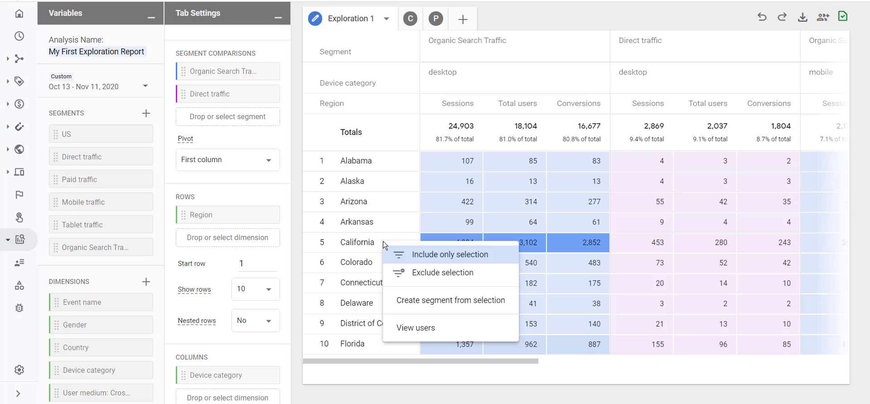
pyautogui.click(456, 329)
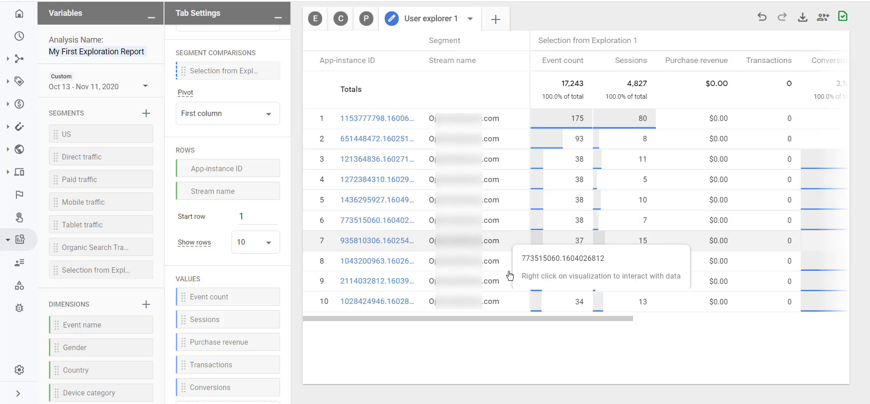
pyautogui.click(315, 19)
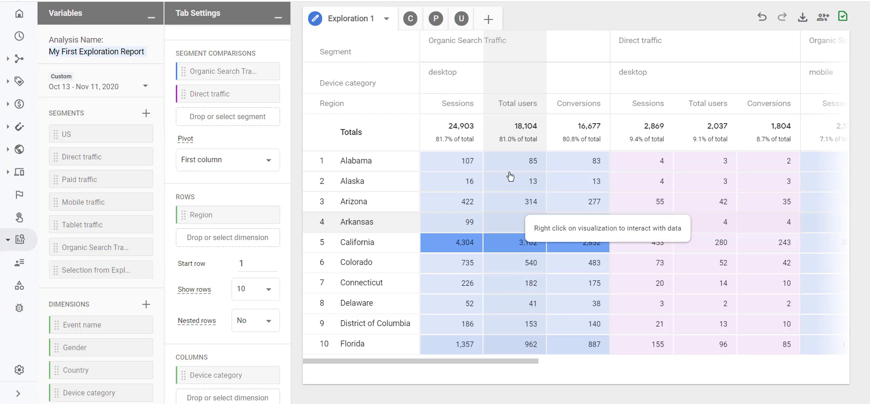
# - Review the export formats and the save status of the exploration, and go back to the Analysis Hub
pyautogui.click(801, 20)
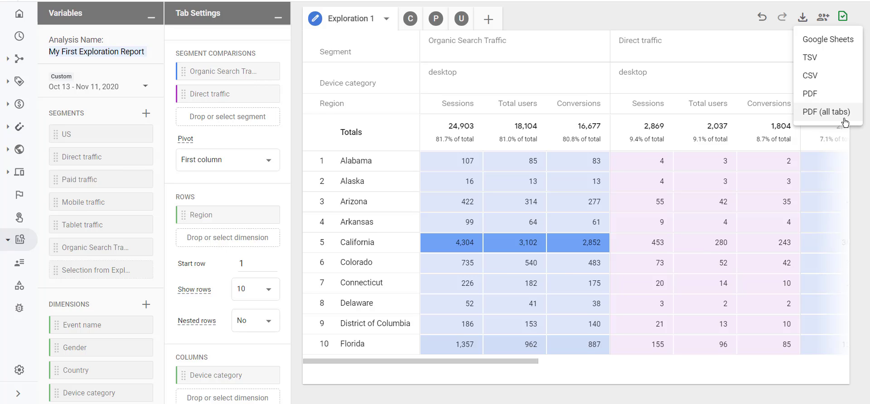
pyautogui.click(714, 23)
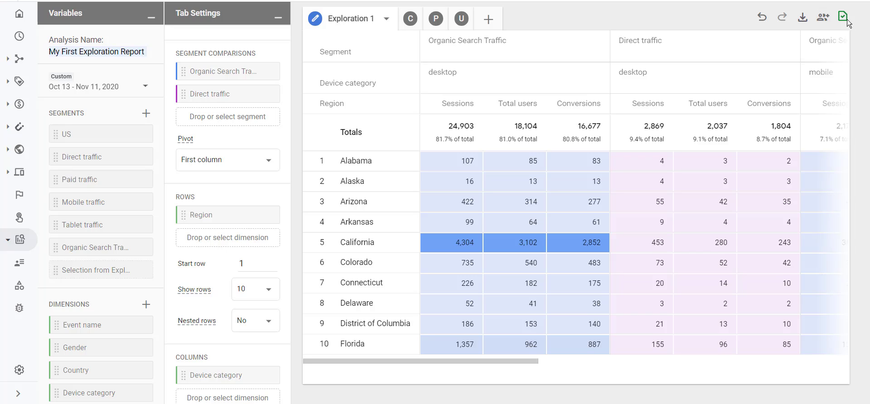
pyautogui.moveTo(843, 22)
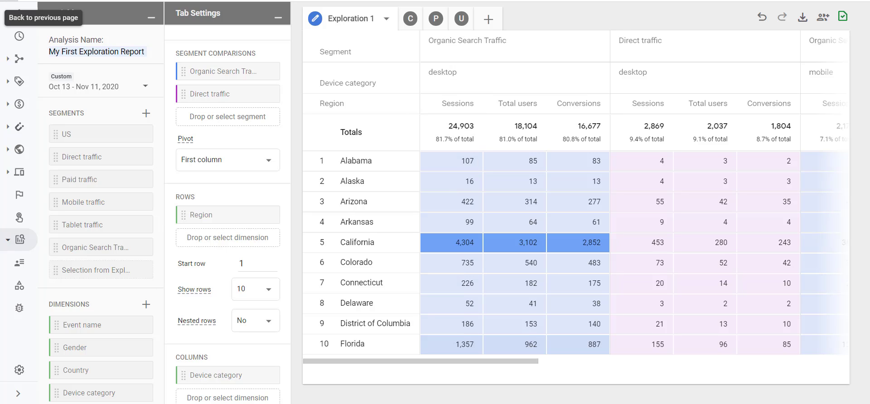
pyautogui.click(19, 14)
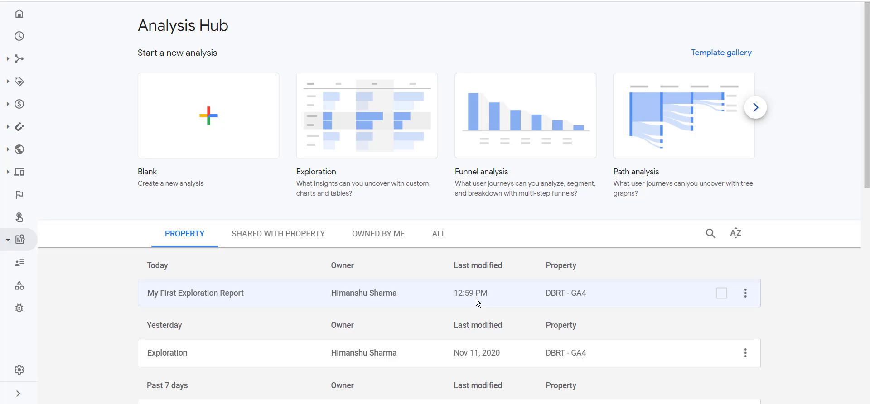